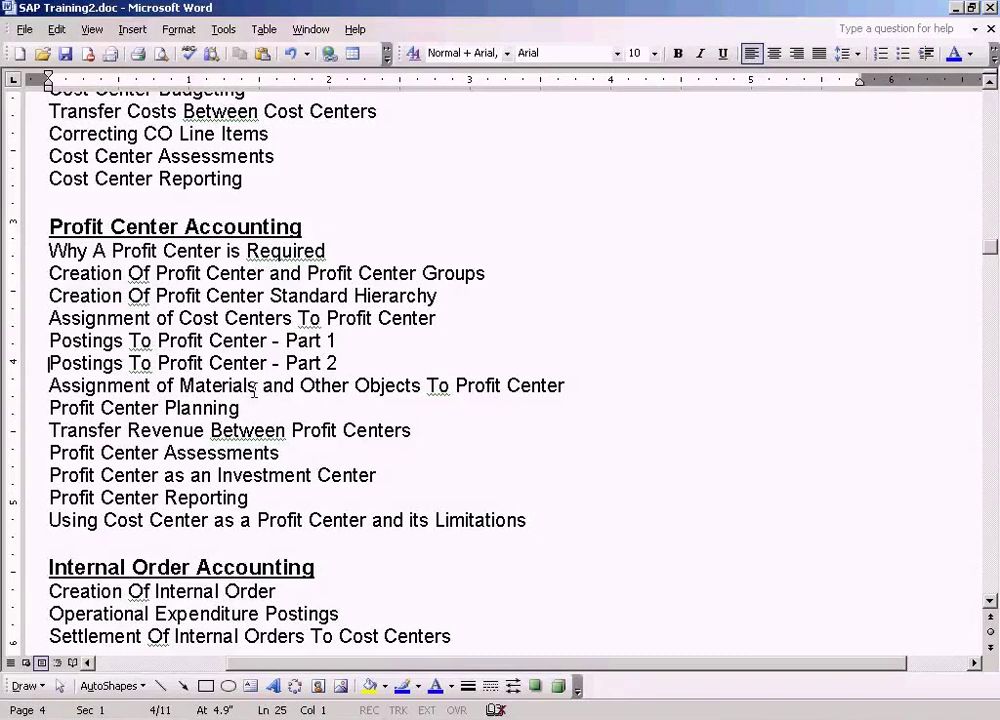
Move to the outline line "Assignment of Materials and Other Objects To Profit Center" and save the document.
key("Down")
left_click(65, 56)
key("ctrl+Right")
key("ctrl+Right")
key("ctrl+Right")
key("ctrl+Right")
key("ctrl+Right")
key("Left")
key("Left")
key("Left")
key("Left")
key("Left")
key("Left")
key("Left")
key("Left")
key("Left")
key("Left")
key("Left")
key("Left")
key("Left")
key("Left")
key("Left")
key("Left")
key("Left")
key("Left")
key("Left")
key("Left")
key("Right")
key("Right")
key("Right")
key("Right")
key("Right")
key("Right")
key("Right")
key("Right")
key("Right")
key("Right")
key("Right")
key("Right")
key("Right")
key("Right")
key("Right")
key("Right")
key("Right")
key("Right")
key("Left")
key("Left")
key("Left")
key("Left")
key("Left")
key("Left")
key("Left")
key("Left")
key("Left")
key("Left")
key("Left")
key("Left")
key("Left")
key("Left")
key("Left")
key("Left")
key("Left")
key("Right")
key("Right")
key("Right")
key("Right")
key("Right")
key("Right")
key("Right")
left_click(219, 385)
left_click(237, 385)
left_click(300, 718)
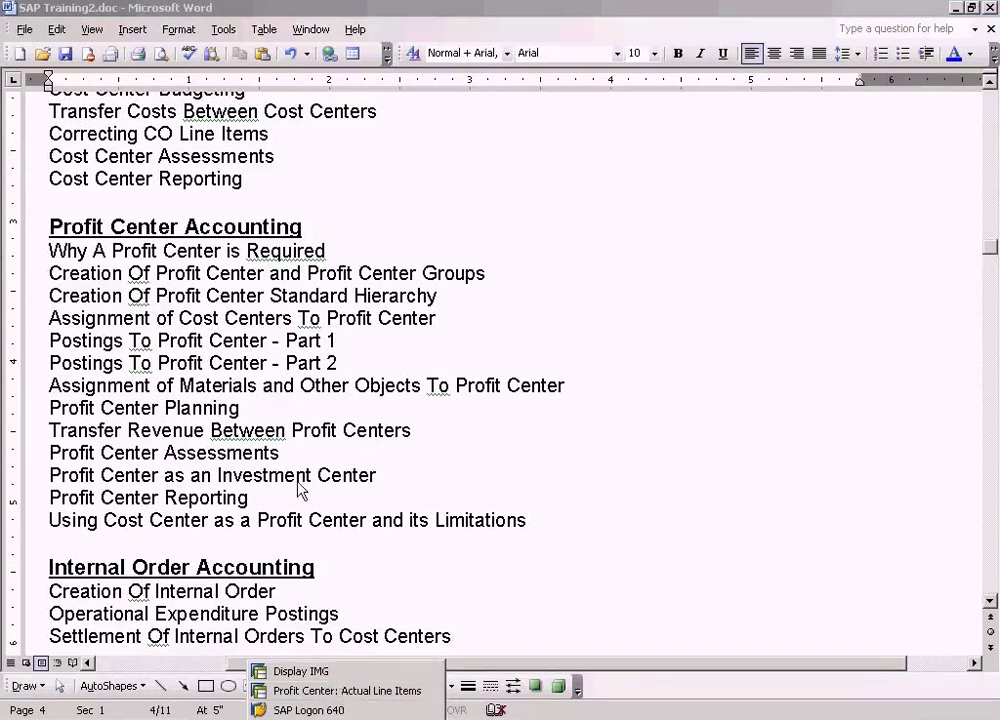
left_click(247, 413)
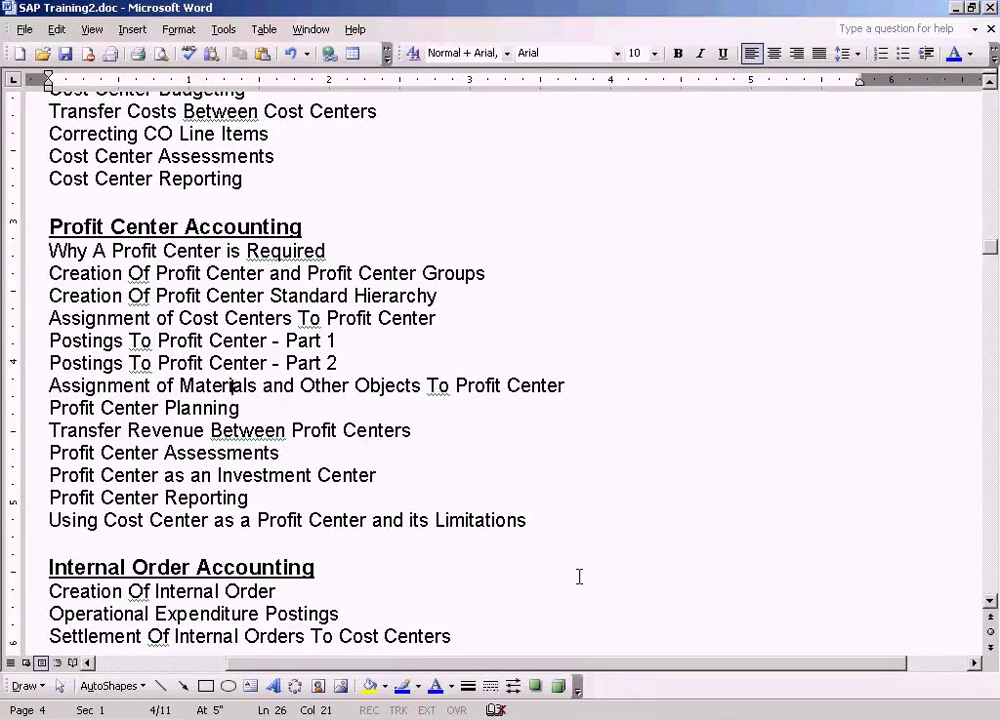
Switch to the Paint diagram and mark the area around the "And Many More" label with a rectangular selection.
key("alt+Tab")
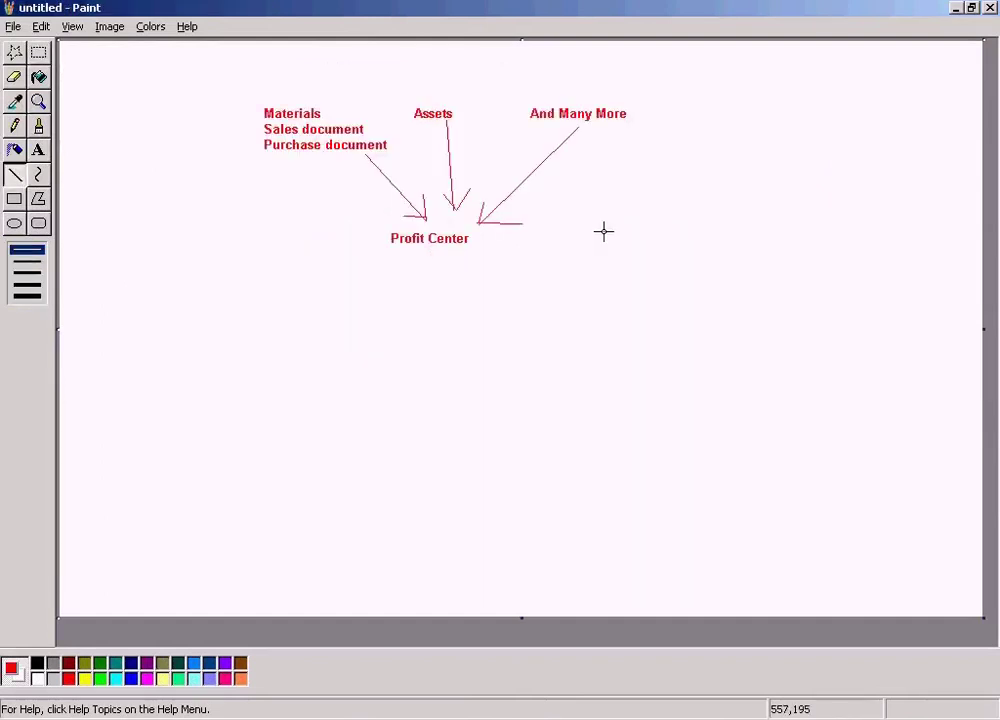
left_click(38, 52)
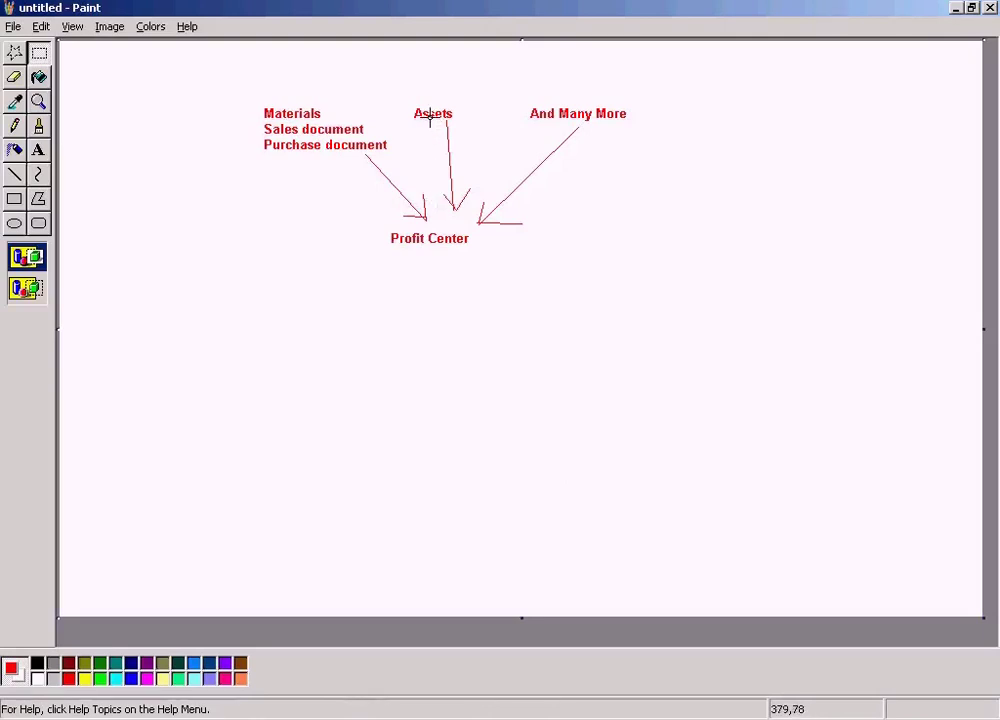
left_click(40, 55)
left_click_drag(515, 85, 672, 133)
Switch to the SAP Display IMG session, collapse the Material node and examine the activities for assigning objects to profit centers.
left_click(310, 718)
left_click(310, 677)
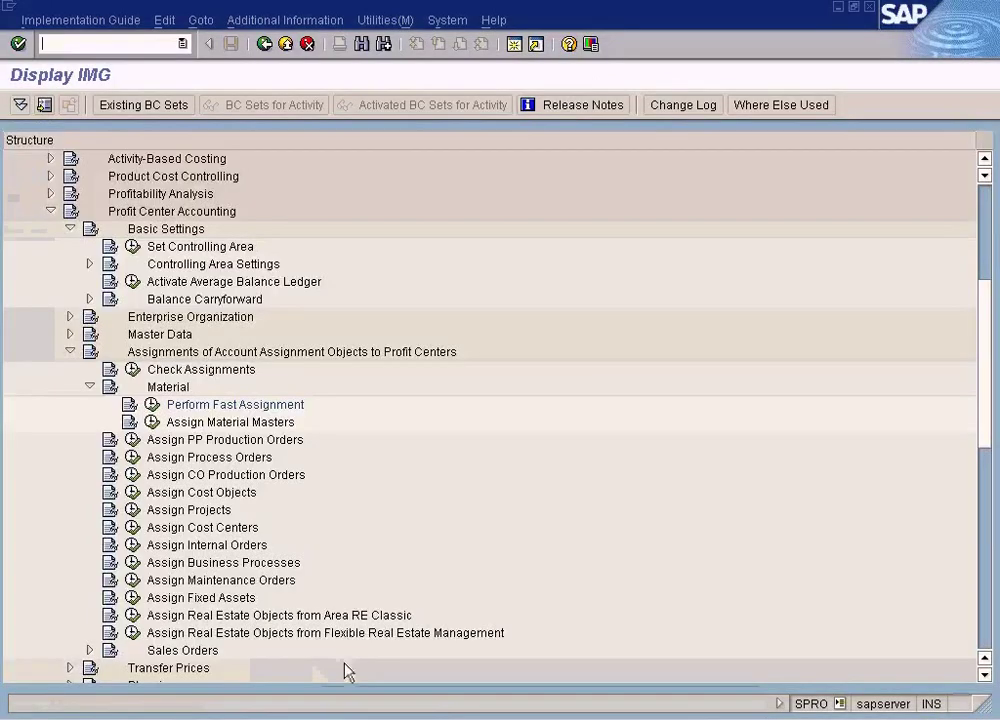
left_click(168, 390)
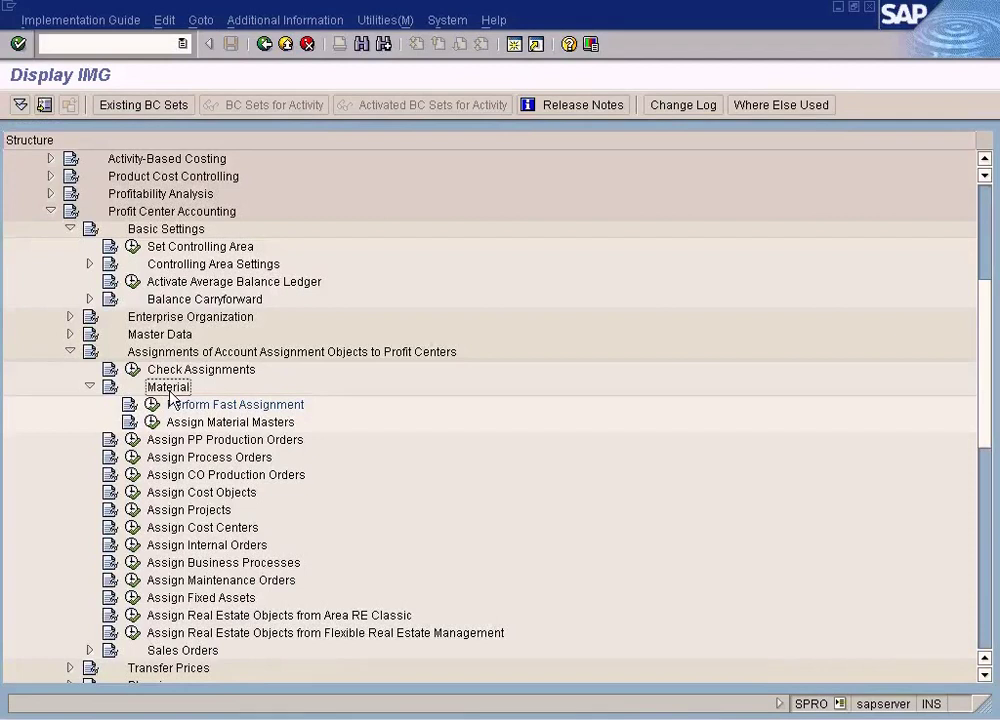
left_click(90, 388)
left_click(157, 562)
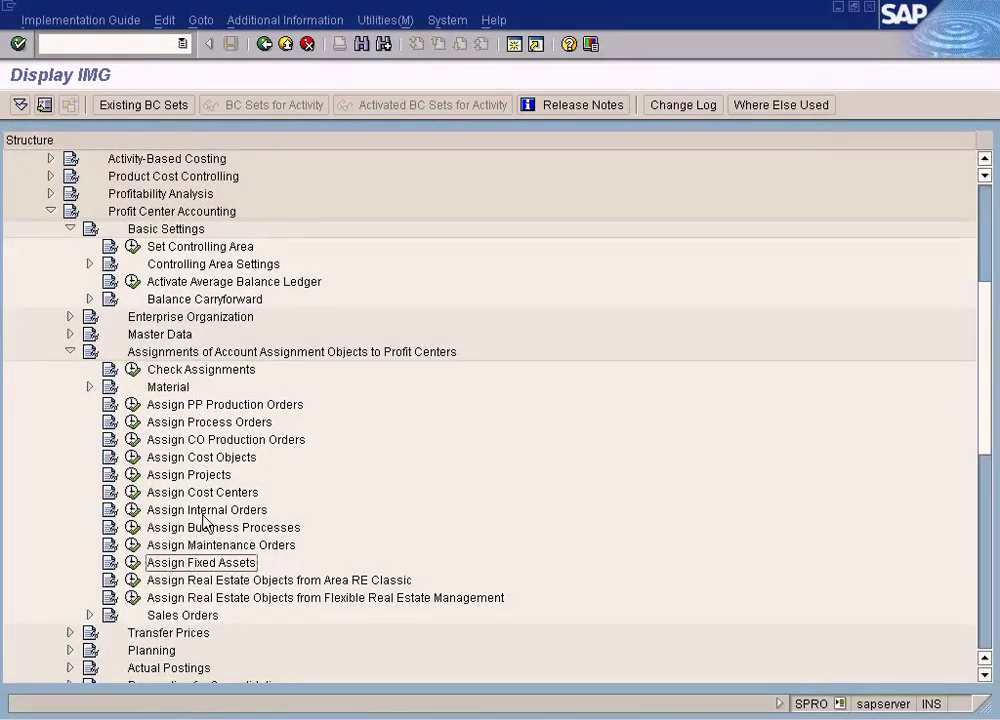
left_click(210, 477)
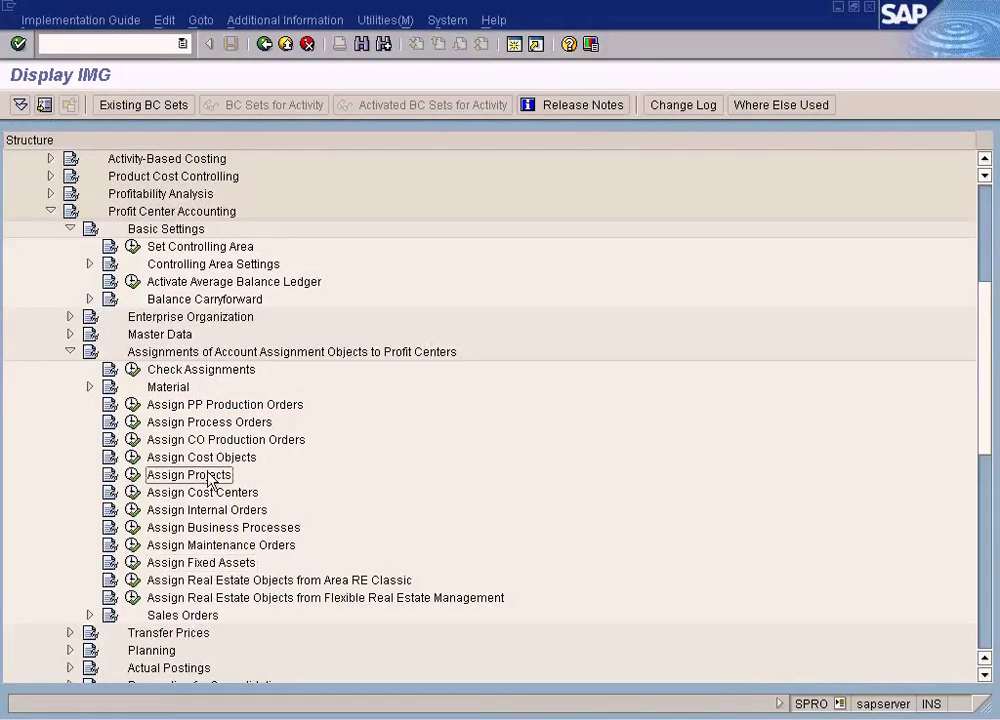
left_click(212, 495)
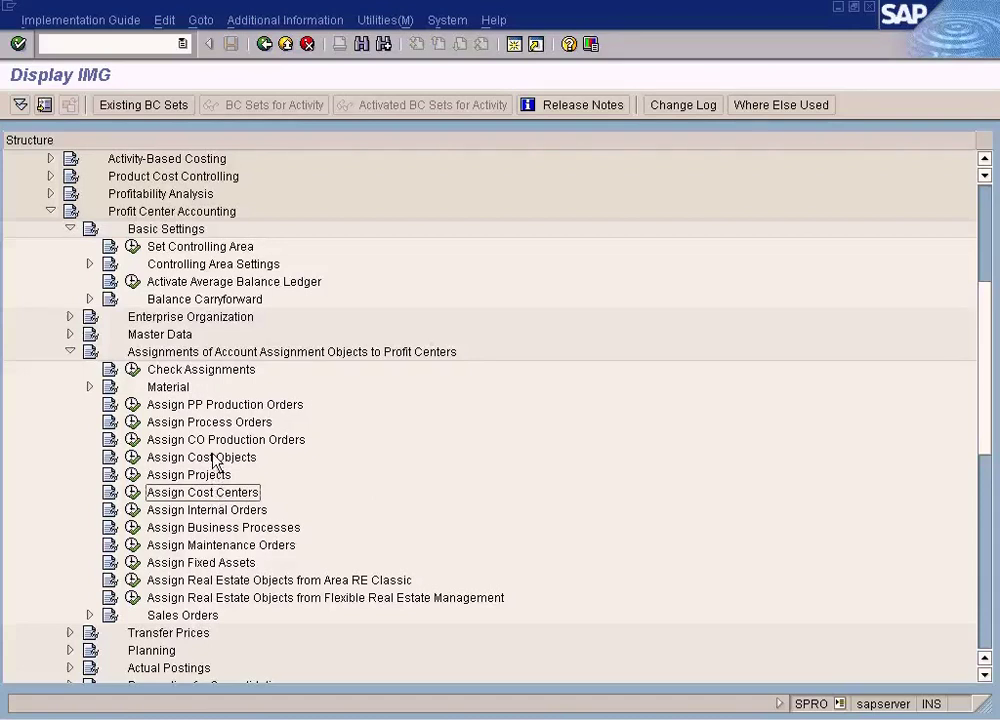
left_click(229, 513)
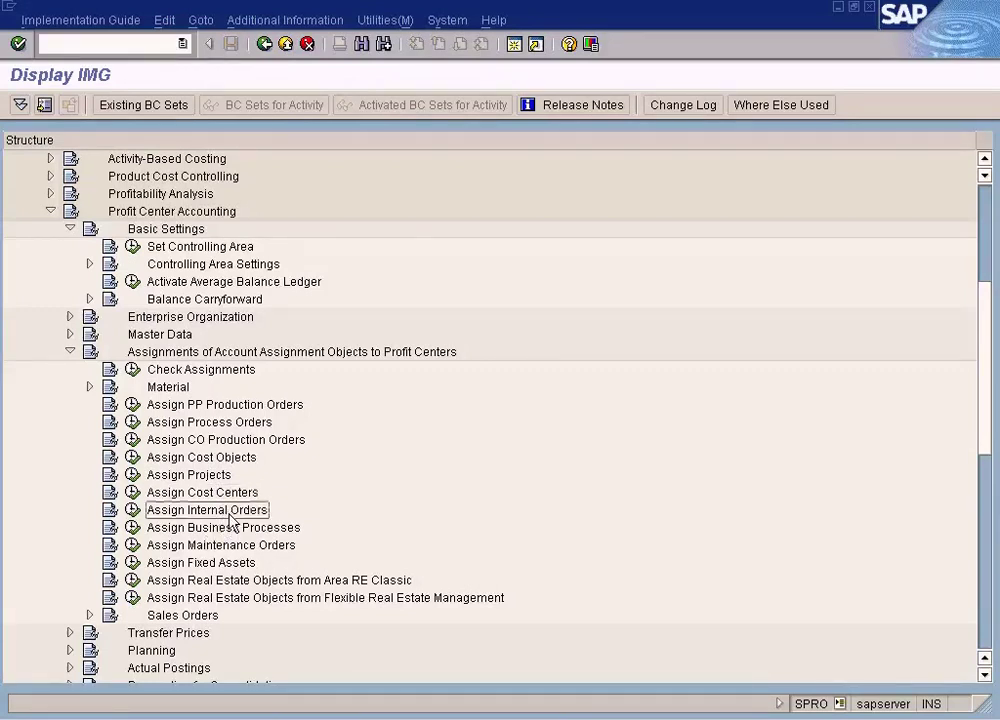
Switch back to the Paint diagram and add the red text "Direct Postings From FI" below the Profit Center label.
left_click(310, 718)
left_click(508, 716)
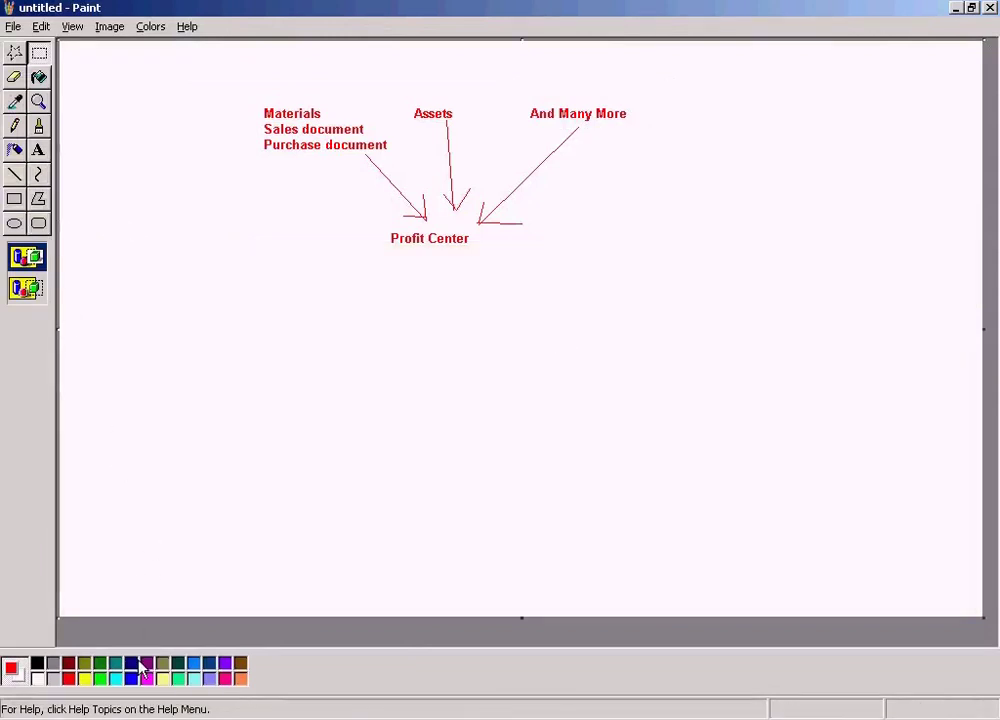
left_click(38, 150)
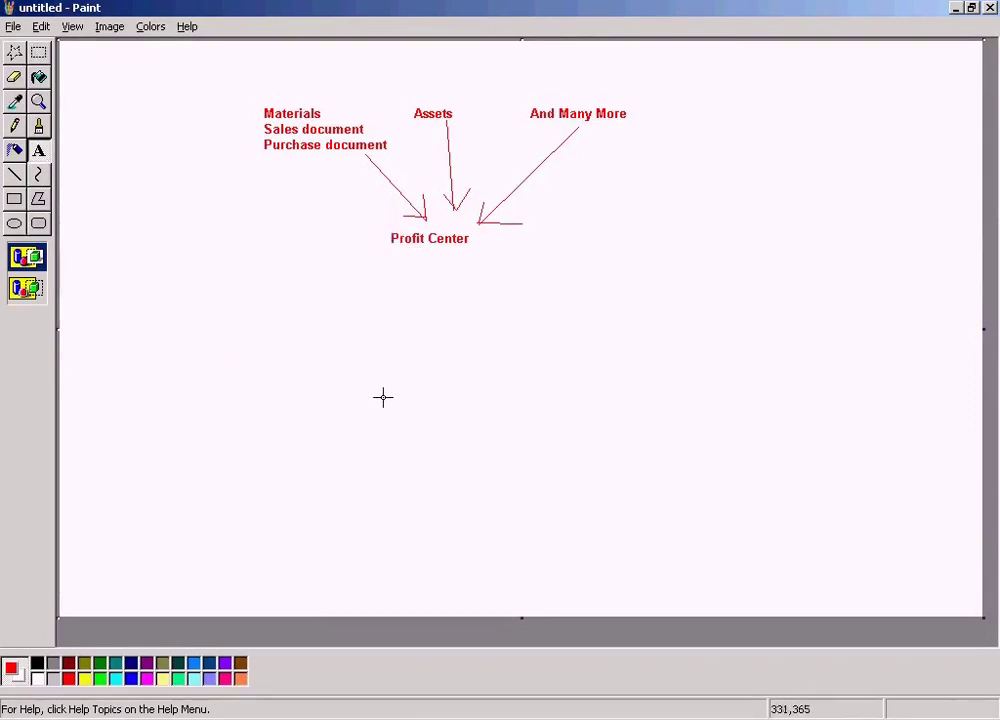
left_click_drag(365, 372, 567, 418)
type("Posting Fro")
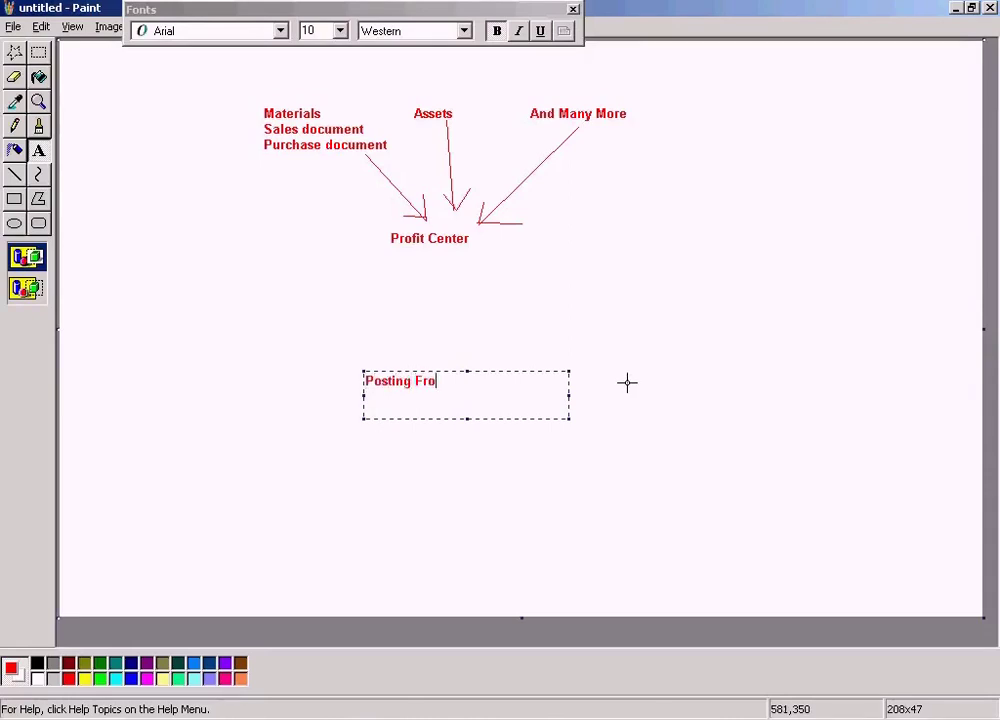
type("m Fl")
type("Direct ")
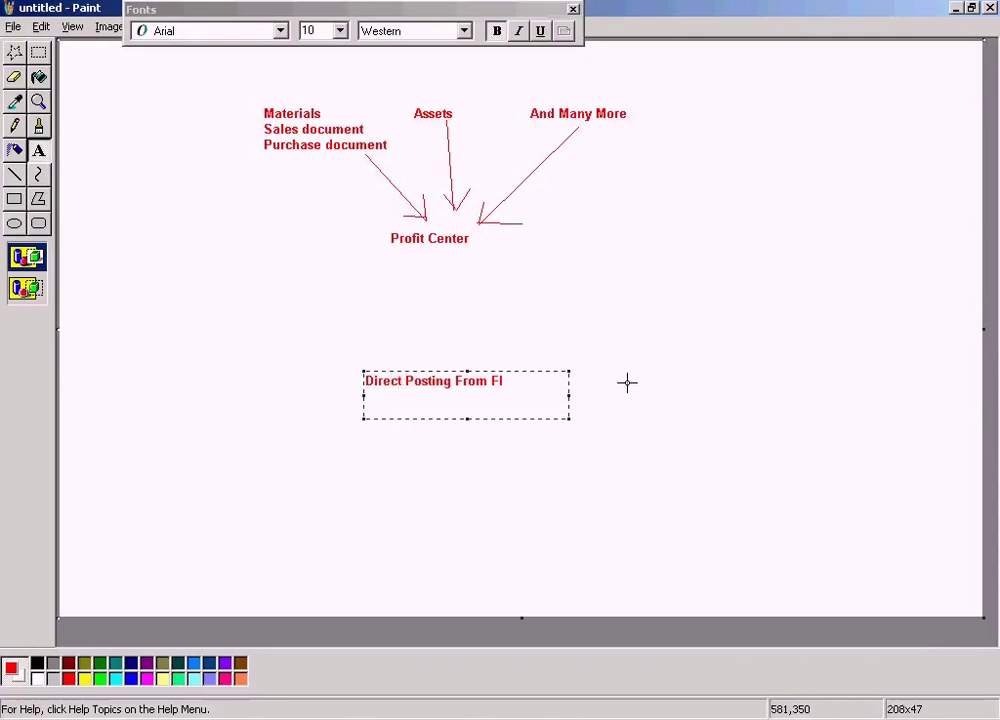
type("s")
left_click(676, 272)
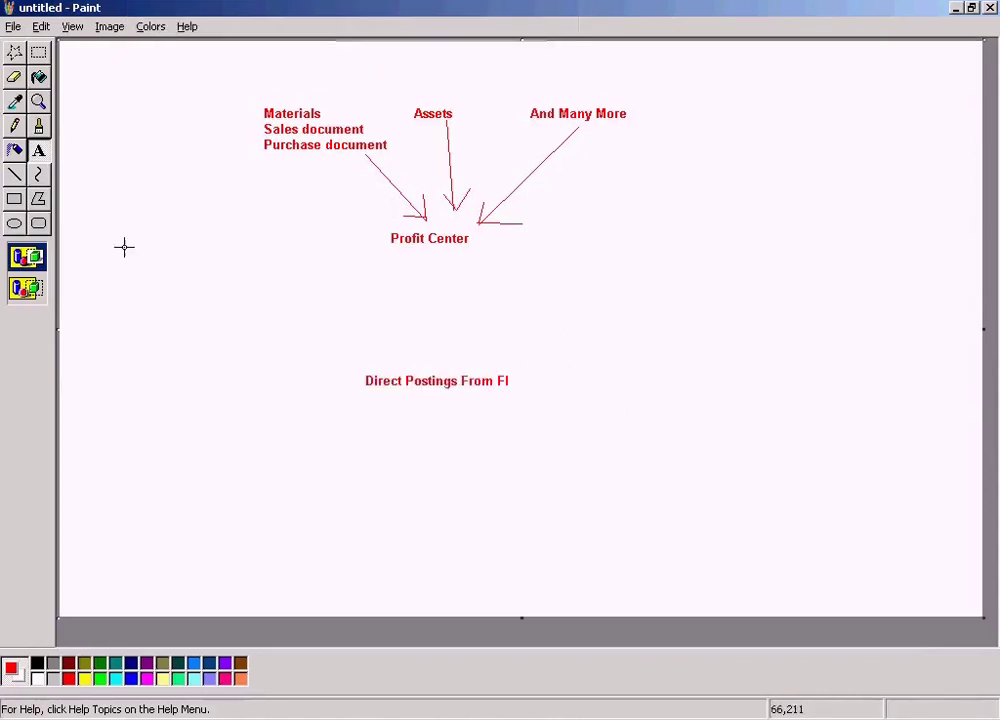
Draw an arrow with the Line tool from "Direct Postings From FI" up to the Profit Center label.
left_click(14, 174)
left_click_drag(431, 257, 430, 361)
mouse_move(427, 259)
left_mouse_down()
mouse_move(411, 270)
mouse_move(461, 280)
left_mouse_up()
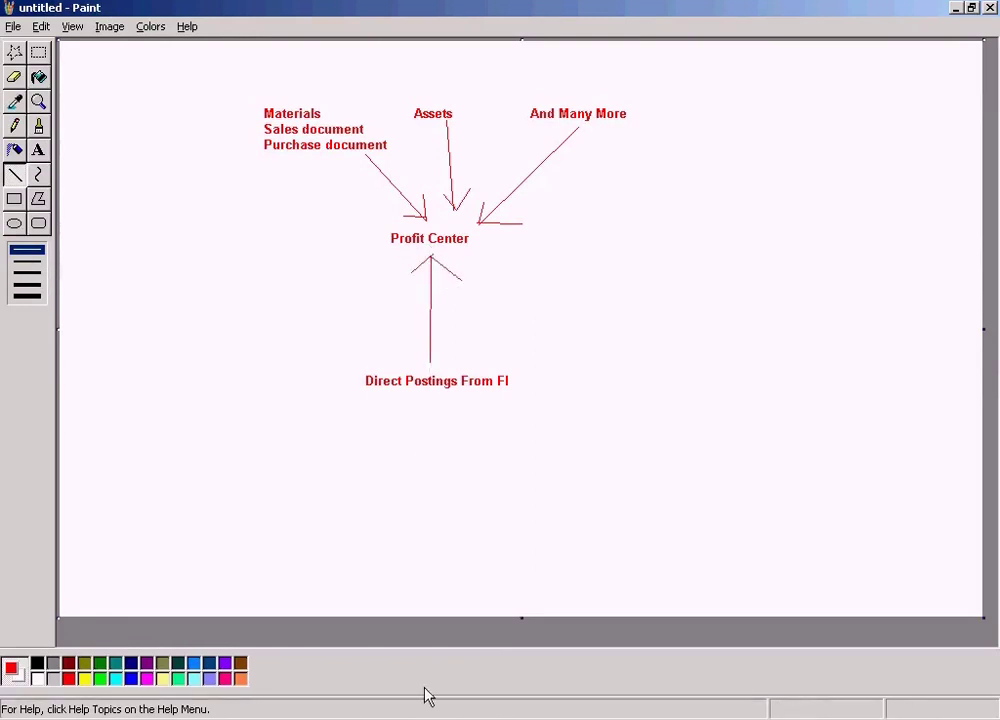
Switch to the Word outline, highlight the "Postings To Profit Center" lines for Part 1 and Part 2, and return to the Paint diagram.
key("alt+Tab")
left_click(335, 354)
mouse_move(51, 341)
left_mouse_down()
mouse_move(373, 350)
mouse_move(384, 363)
left_mouse_up()
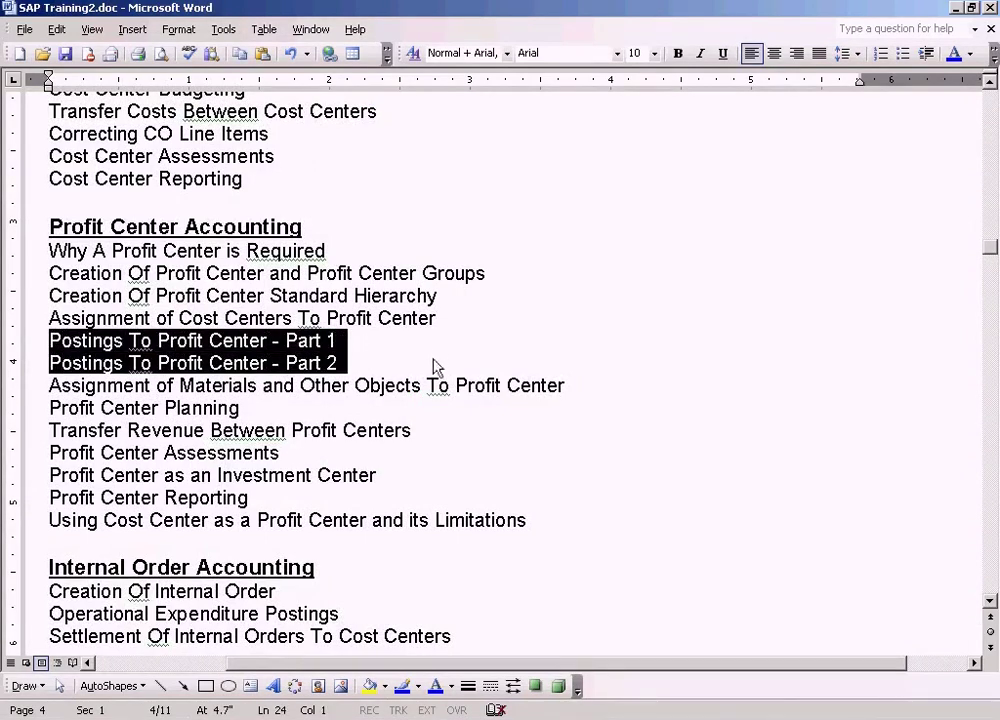
key("alt+Tab")
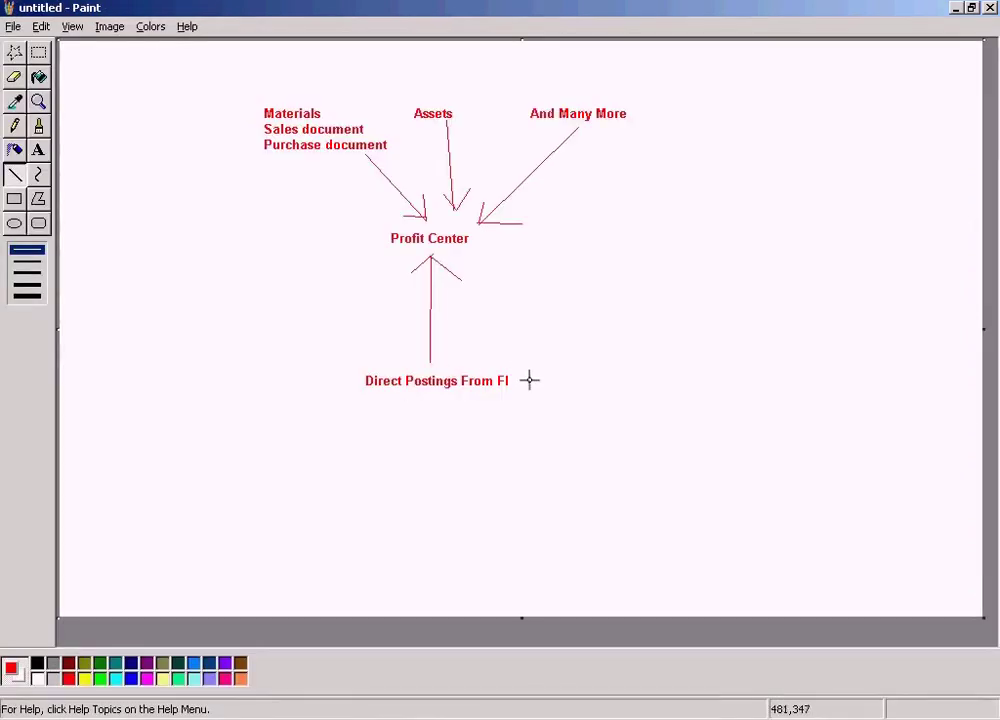
left_click(38, 52)
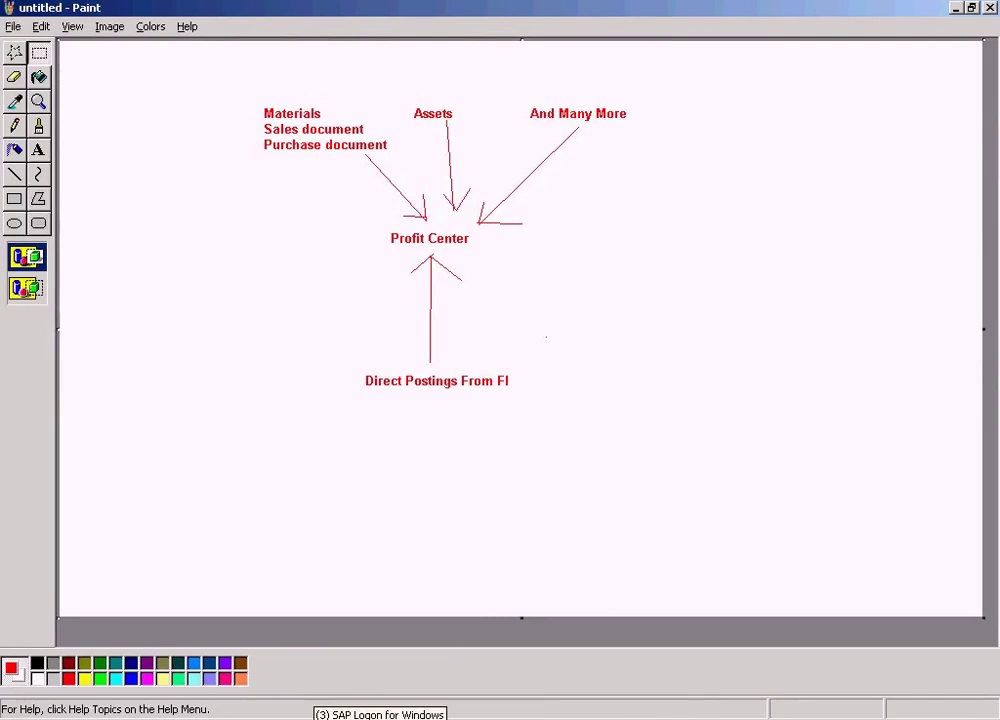
Return to SAP Display IMG, expand the Material node and execute the Assign Material Masters activity.
left_click(345, 715)
left_click(349, 672)
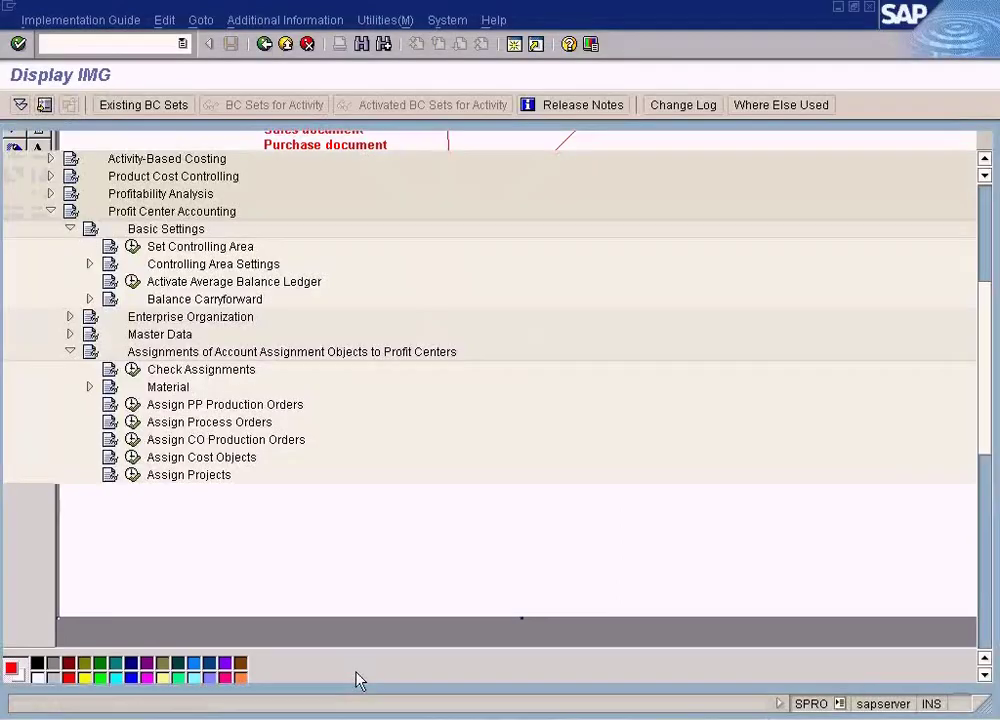
left_click(89, 387)
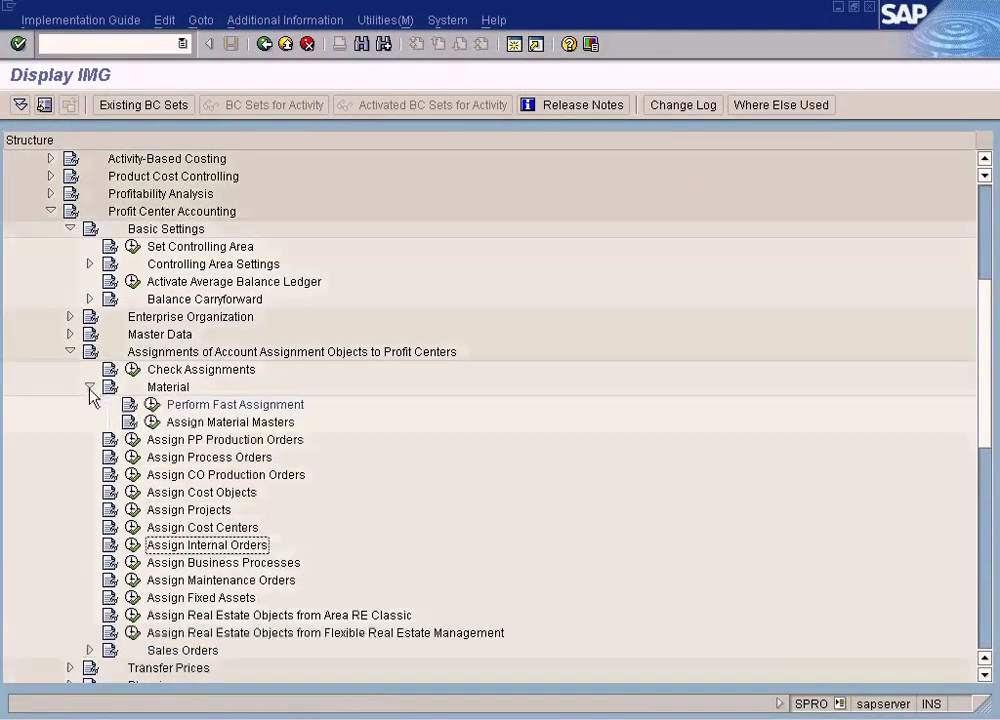
left_click(984, 159)
left_click(984, 159)
left_click(983, 160)
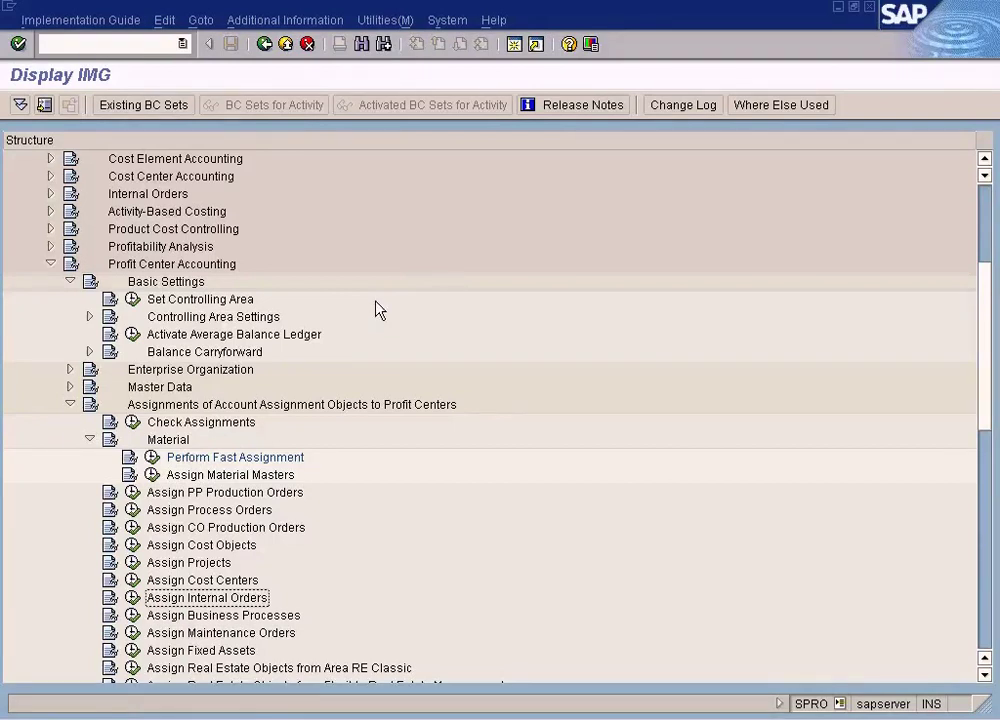
left_click(152, 475)
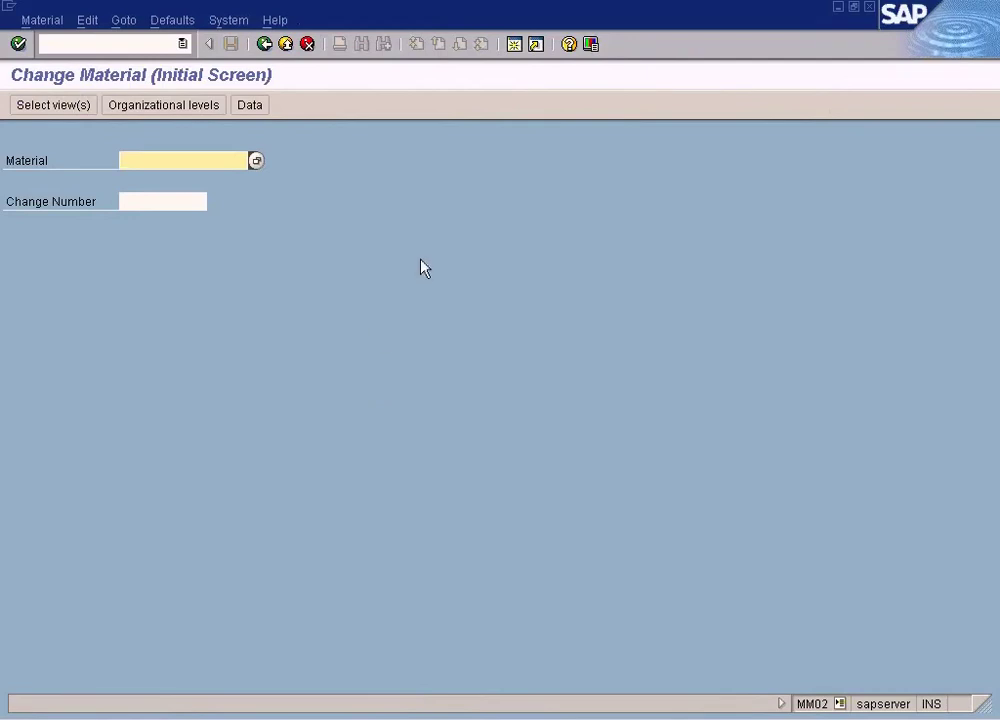
Search for materials by old material number and choose material M-01 to change.
left_click(254, 160)
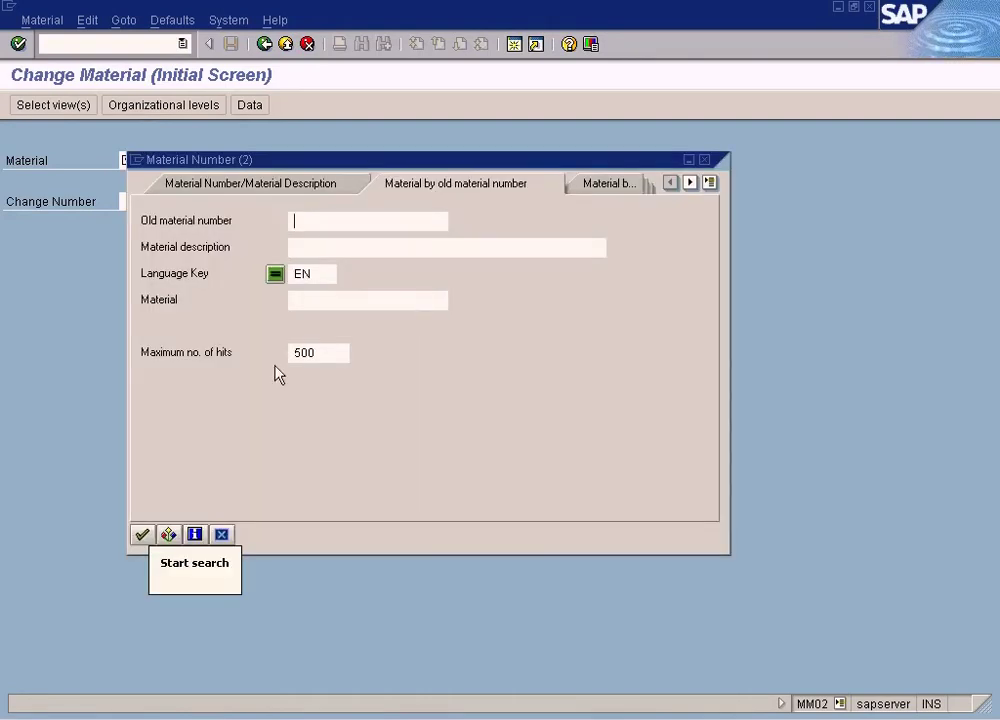
left_click(142, 534)
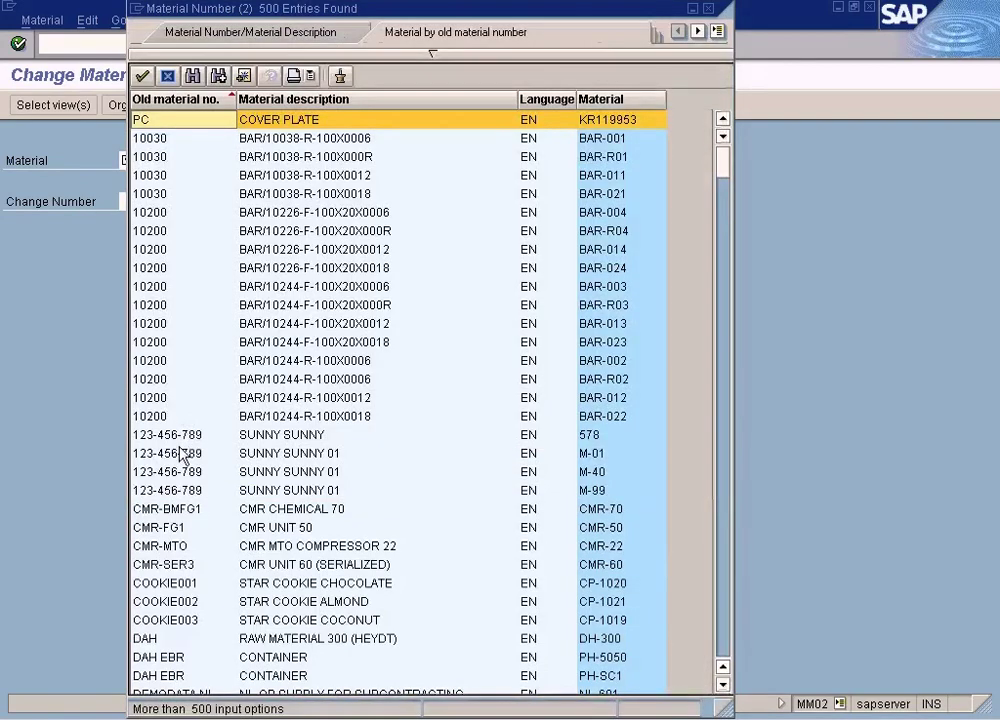
left_click(183, 455)
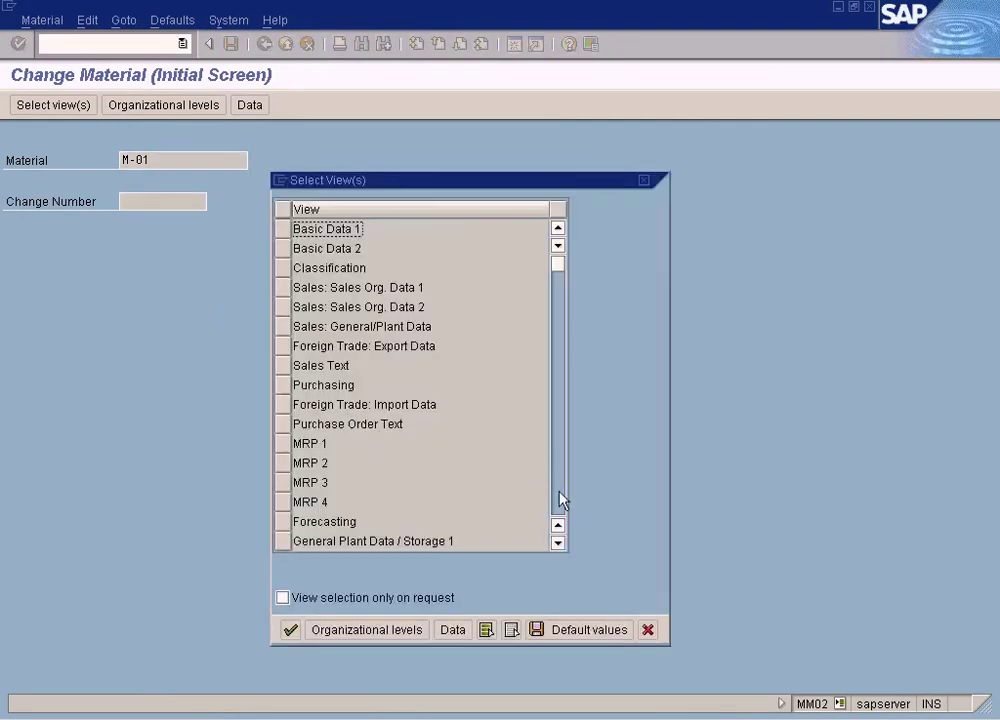
Select the Accounting 1, Accounting 2, Costing 1 and Costing 2 views for material M-01 and confirm the selection.
left_click(560, 498)
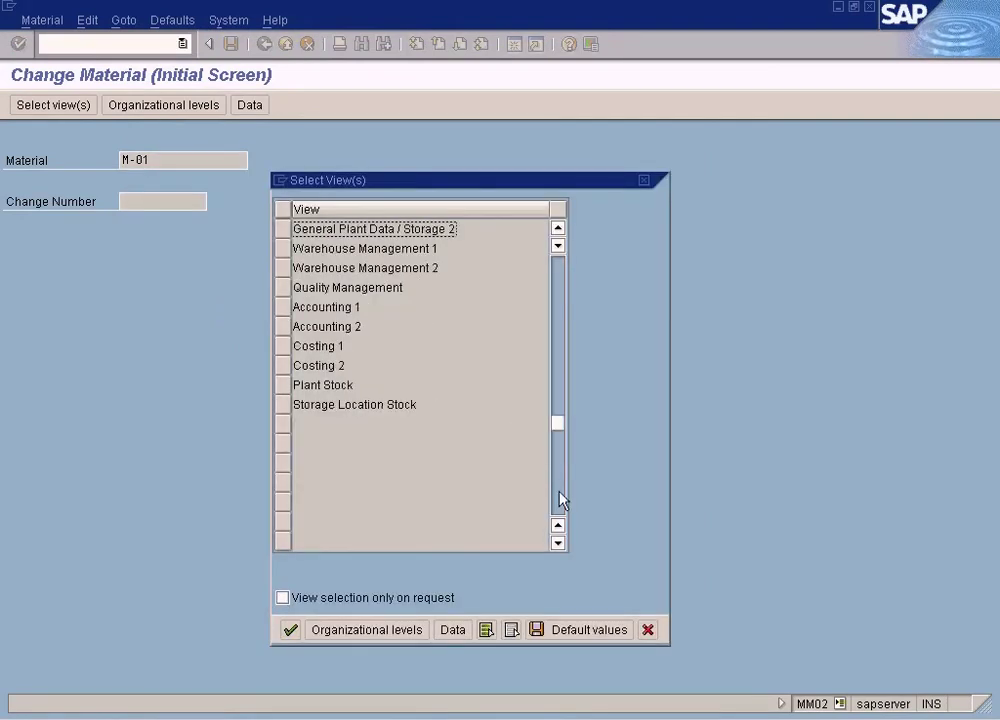
left_click(284, 308)
left_click(284, 328)
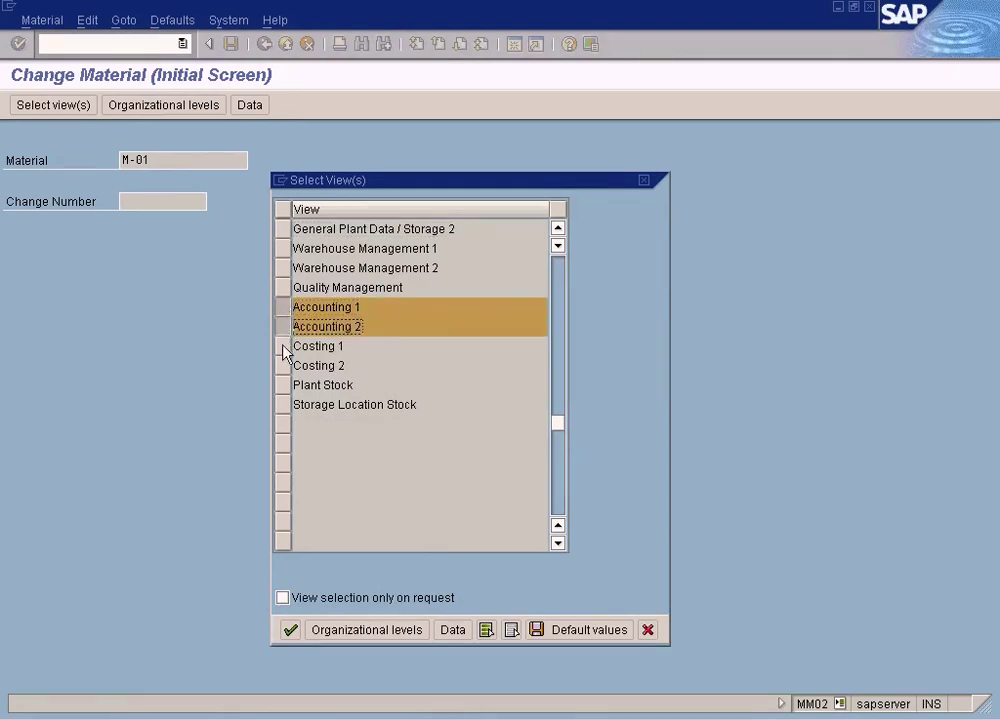
left_click(283, 346)
left_click(283, 365)
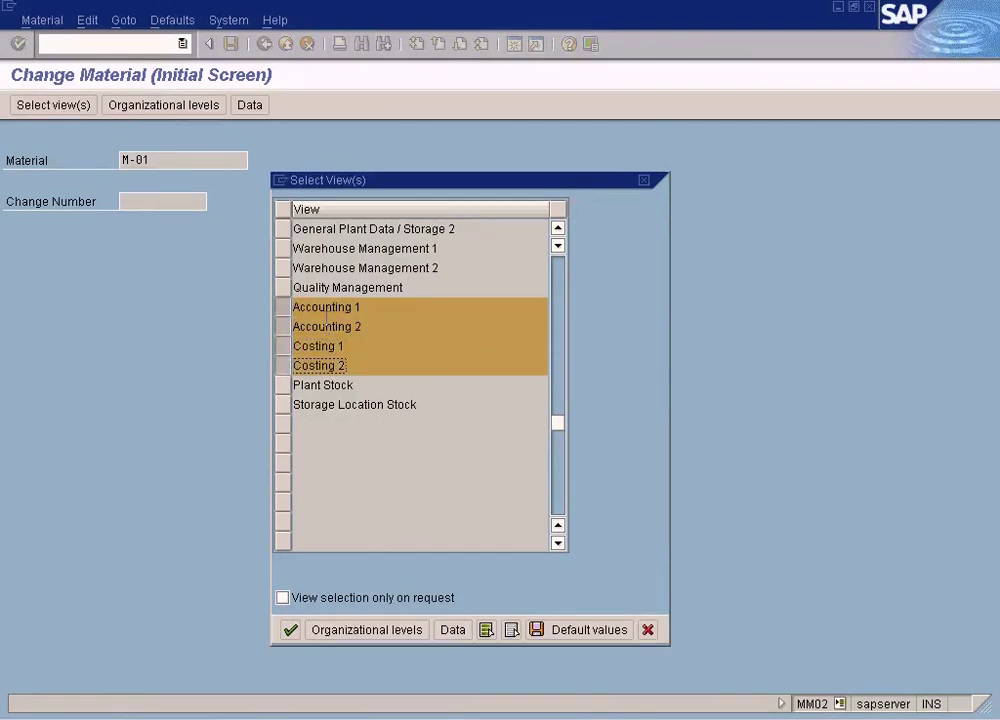
left_click(557, 285)
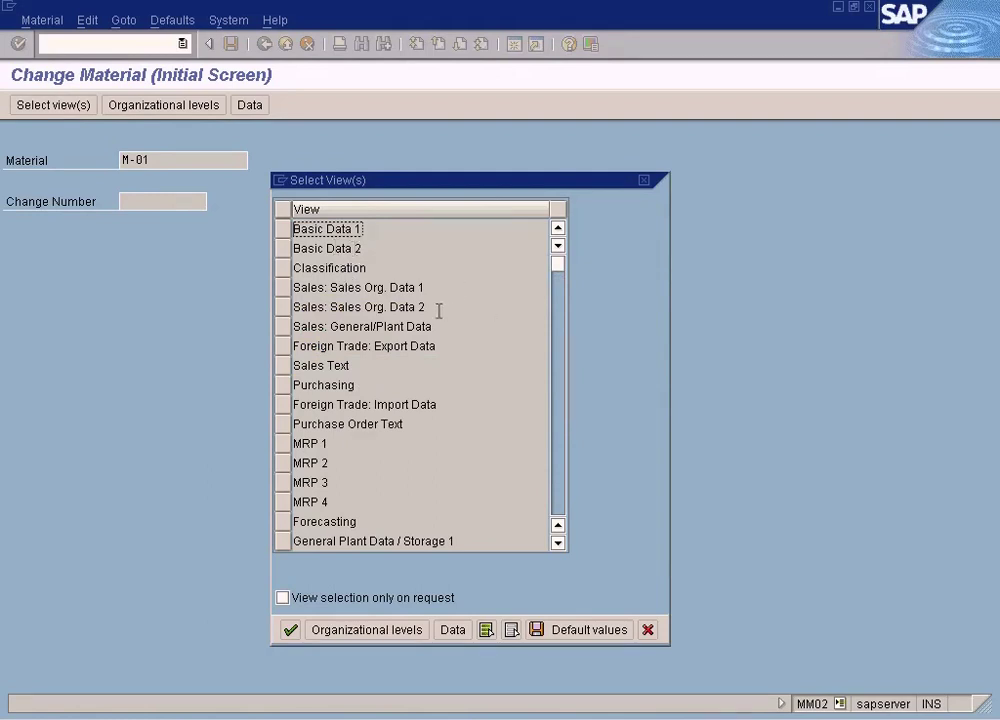
left_click(560, 394)
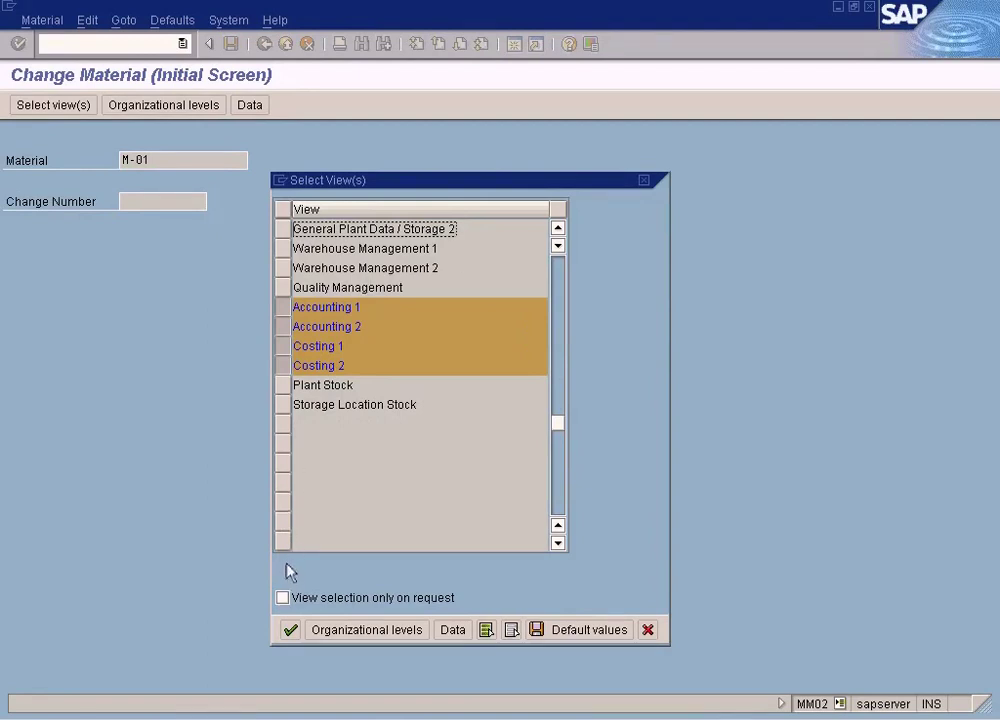
left_click(290, 631)
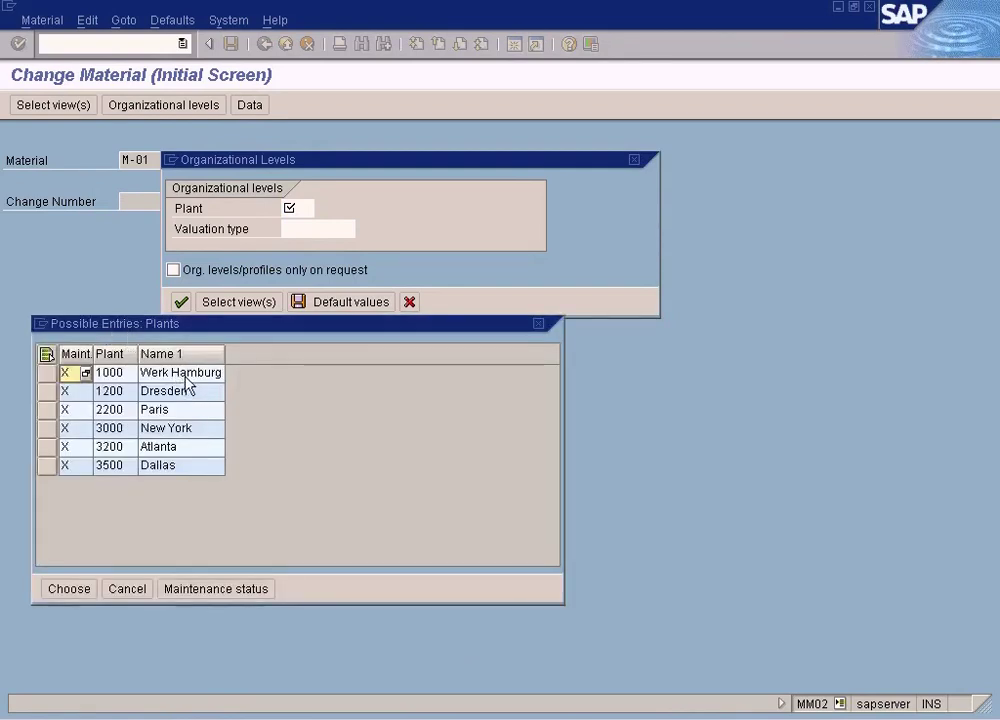
Set the plant to 1000 as the organizational level and open the Accounting 2 view of material M-01.
key("Return")
left_click(181, 302)
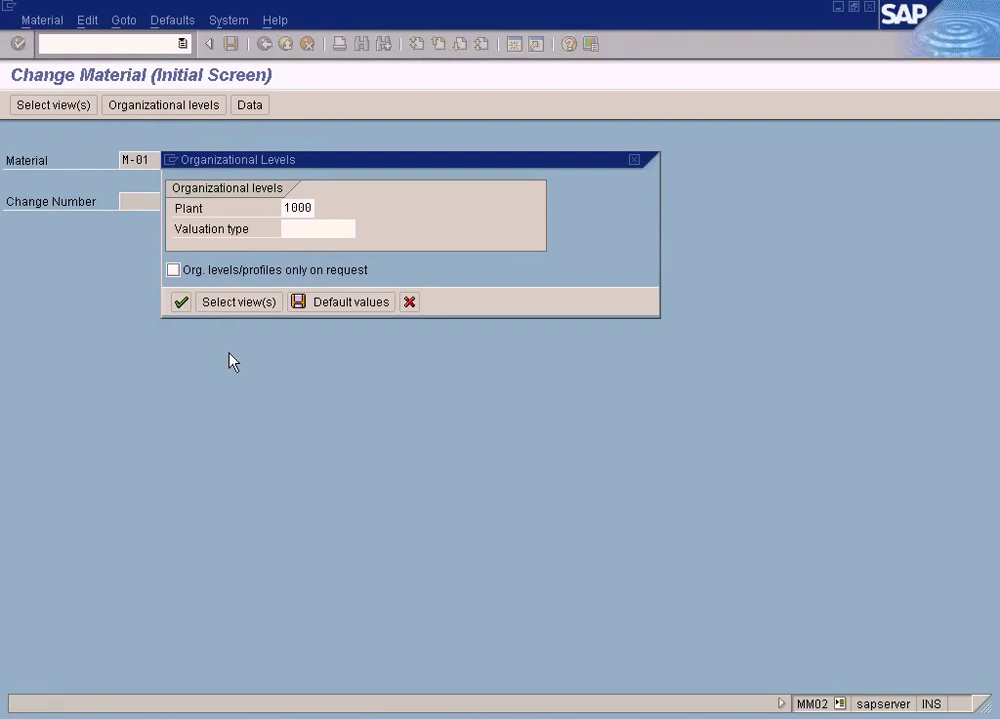
key("Return")
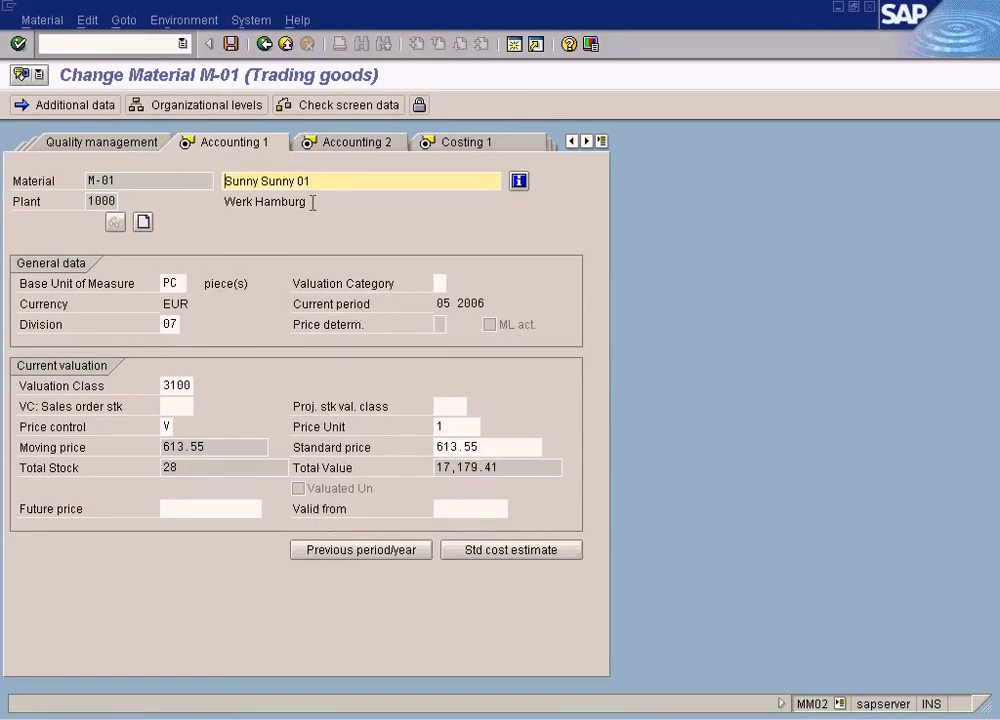
left_click(345, 145)
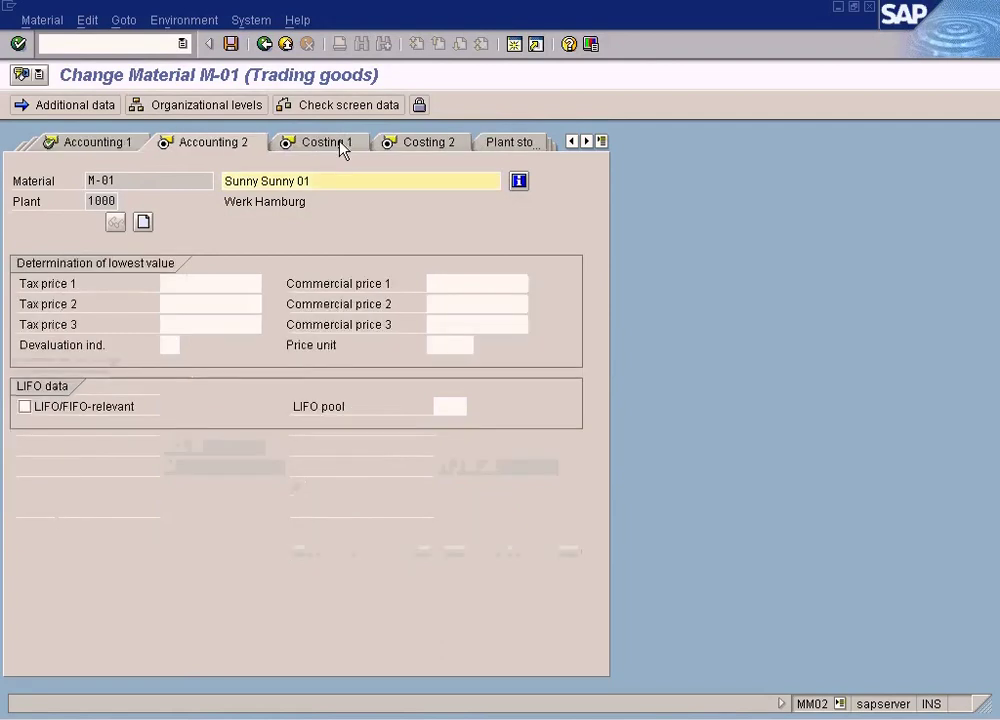
Open the Costing 1 view of material M-01, clear its profit center and open the profit center search.
left_click(350, 150)
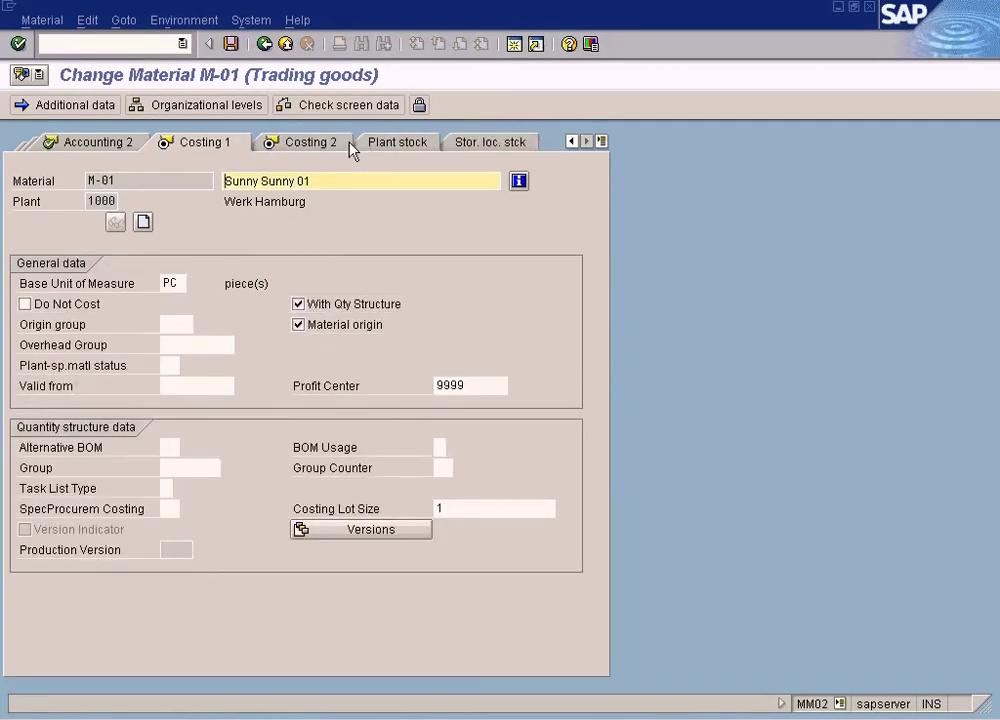
left_click(490, 385)
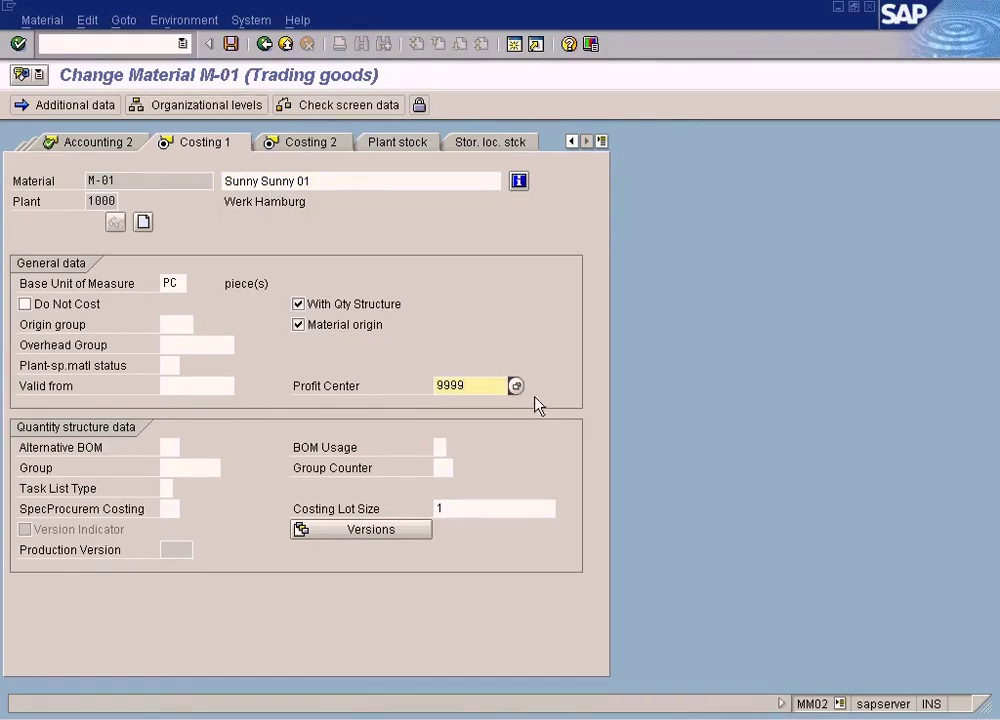
left_click_drag(480, 386, 377, 383)
key("BackSpace")
left_click(516, 386)
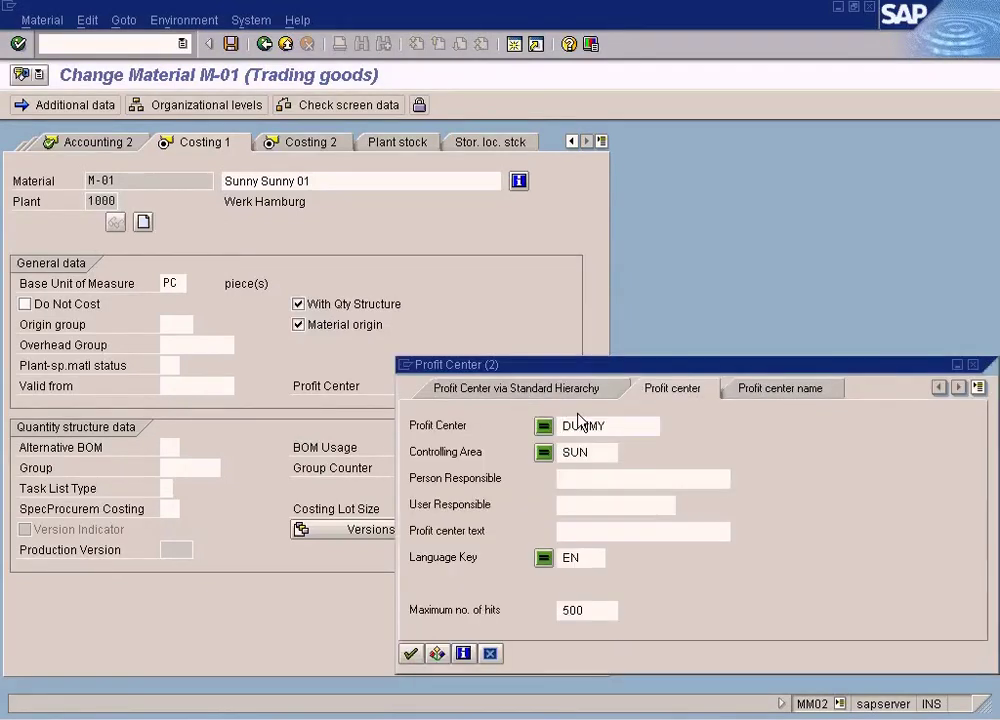
Remove the DUMMY restriction, search the profit centers of controlling area SUN and choose CARS for material M-01.
left_click_drag(618, 424, 538, 424)
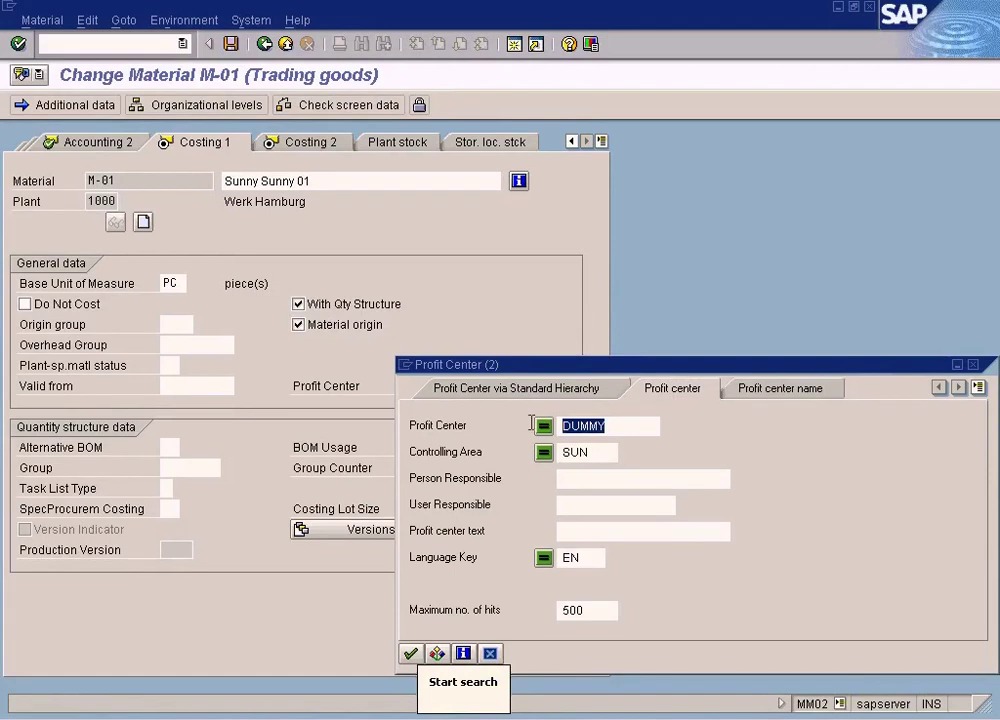
key("Delete")
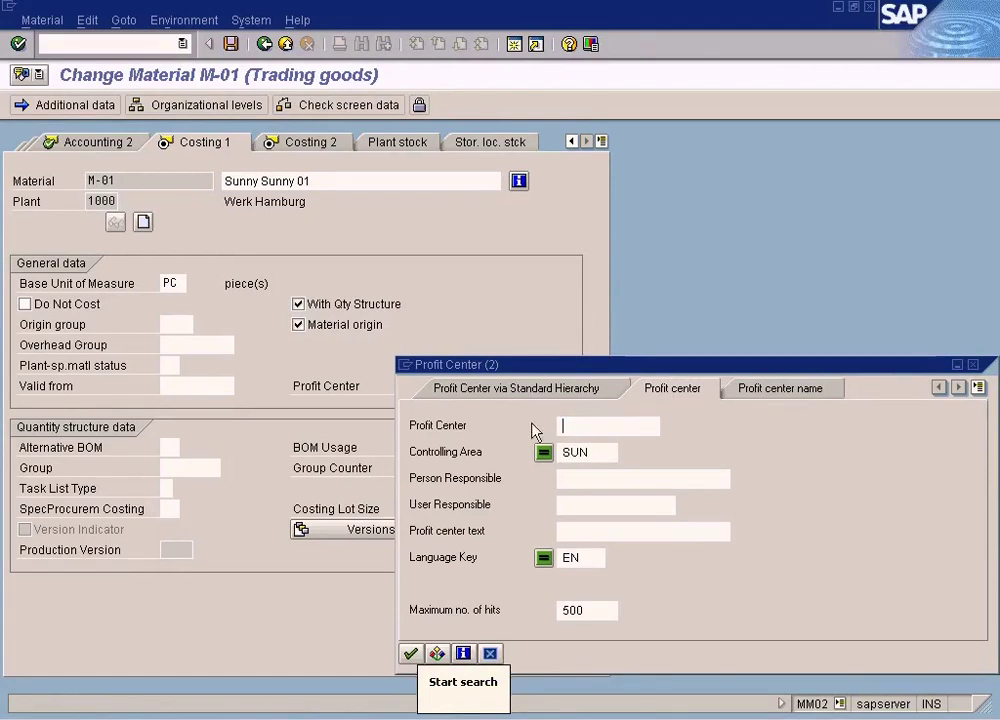
left_click(410, 654)
double_click(469, 145)
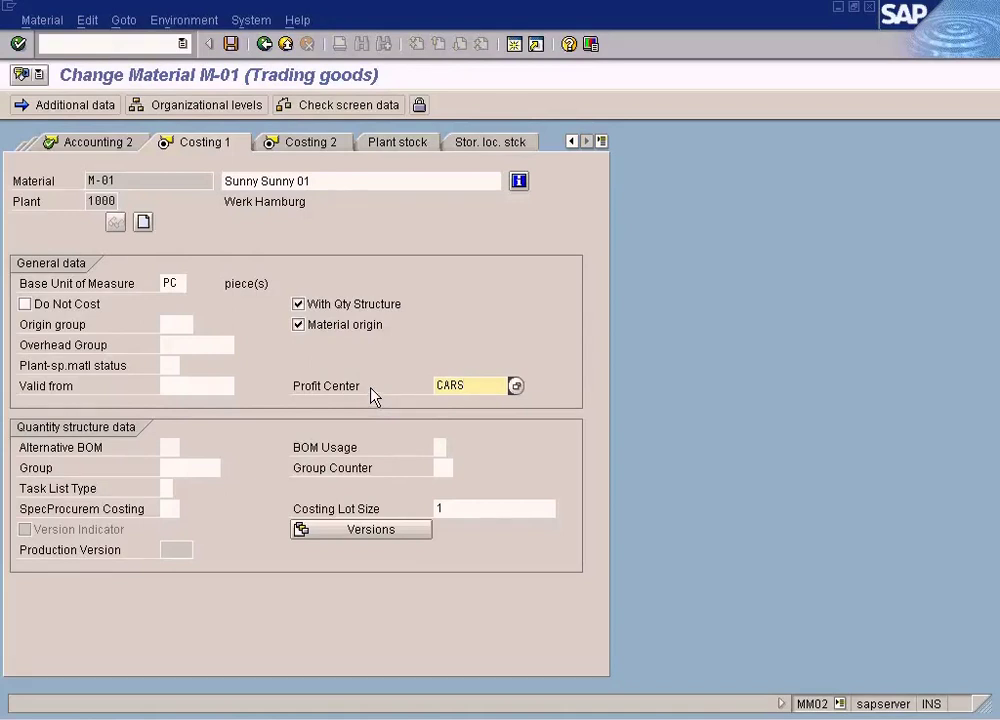
Switch to the Paint diagram and mark the Purchase document label and the Sales document label, checking material M-01 in SAP in between.
left_click_drag(475, 388, 388, 379)
left_click(524, 716)
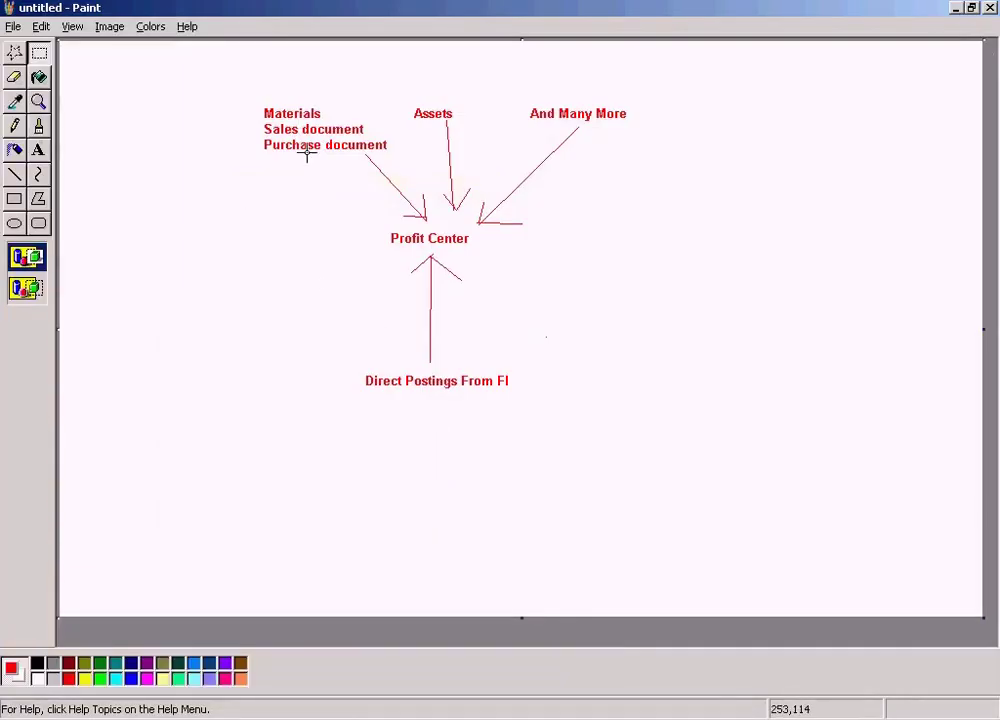
key("alt+Tab")
left_click_drag(252, 137, 401, 159)
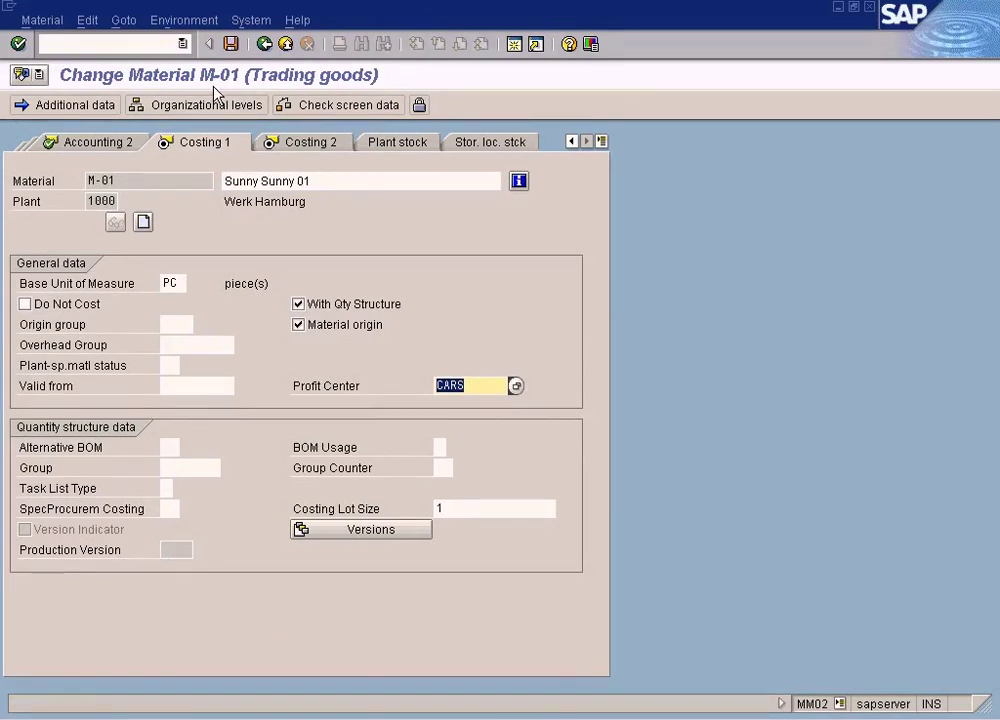
key("alt+Tab")
left_click_drag(252, 126, 404, 142)
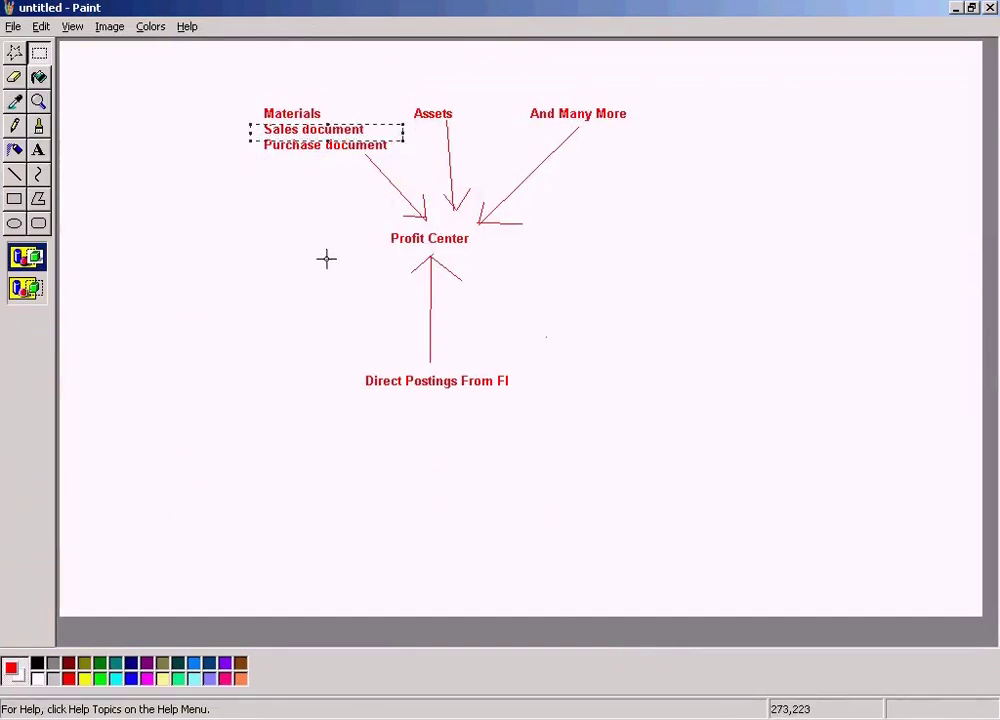
Mark the Profit Center label in the Paint diagram and return to the CARS profit center entry of material M-01 in SAP.
key("alt+Tab")
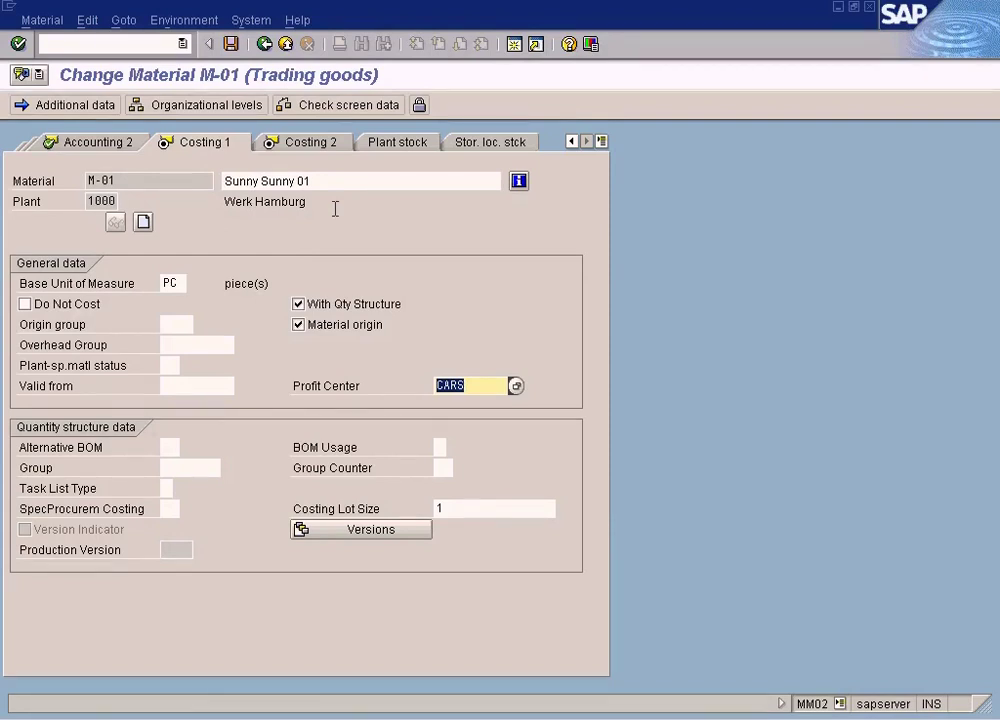
key("alt+Tab")
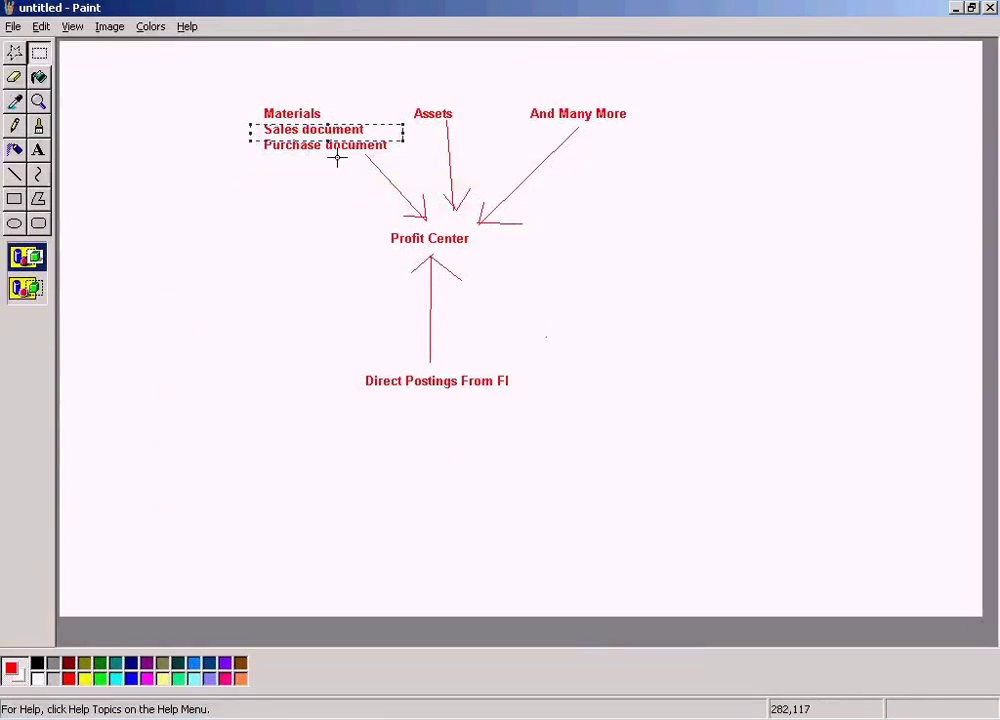
left_click_drag(378, 216, 496, 258)
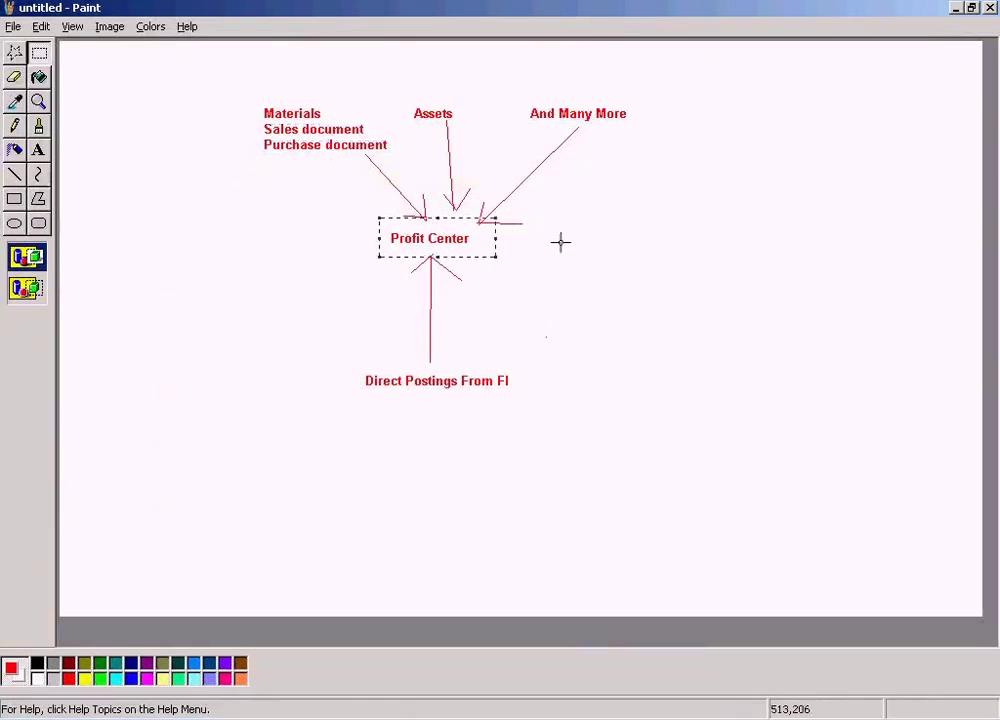
left_click(589, 210)
key("alt+Tab")
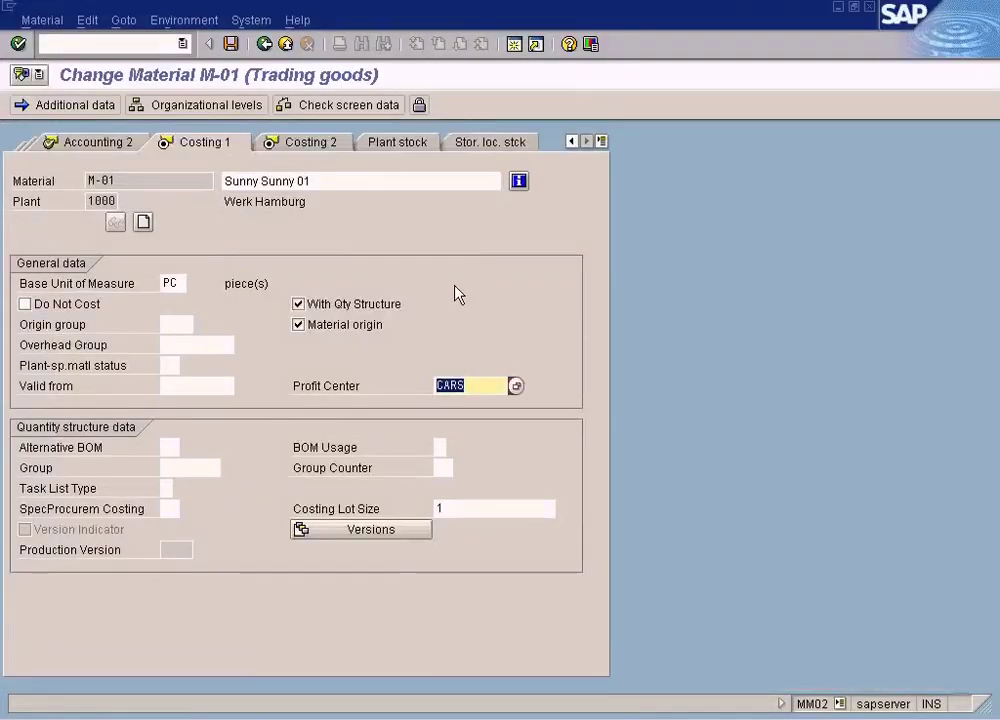
type("CARS")
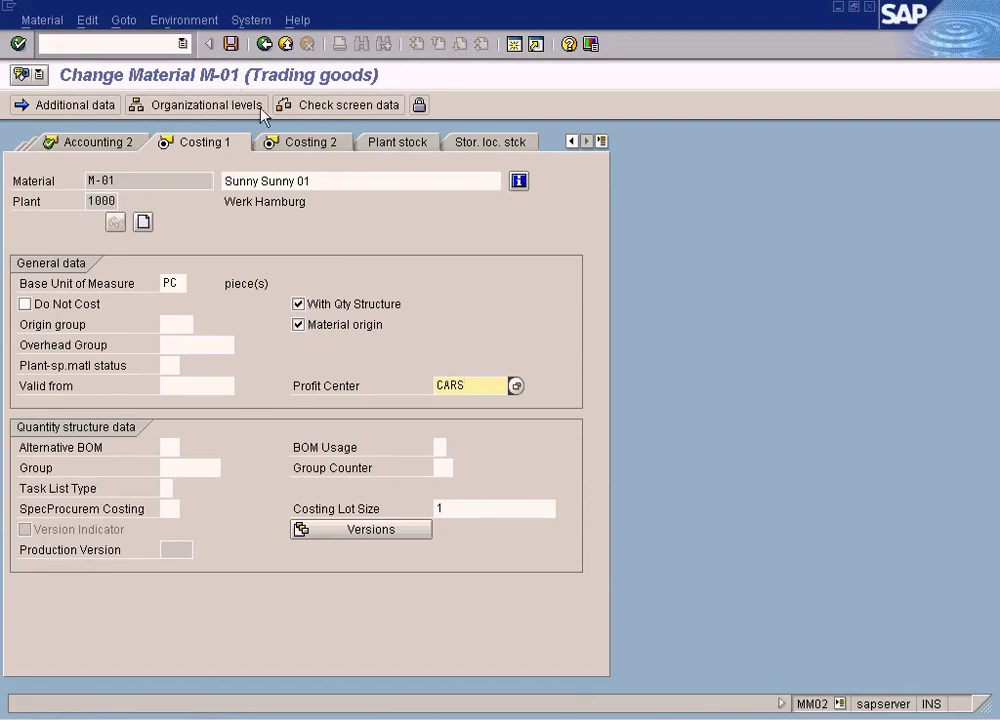
Mark the Sales document and Purchase document labels one after the other in the Paint diagram.
key("alt+Tab")
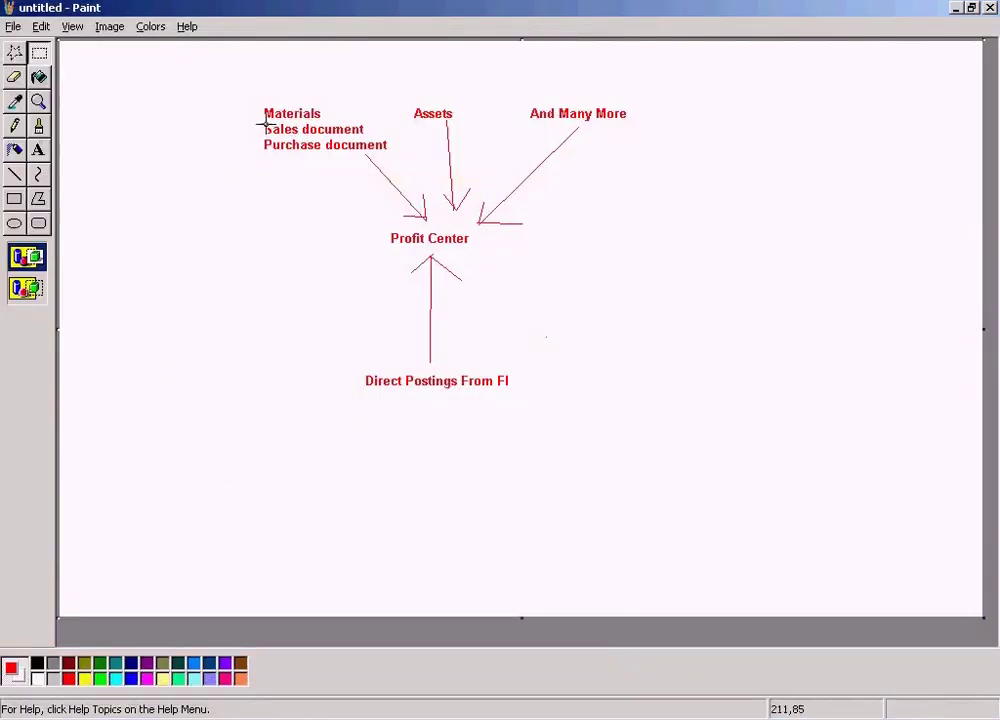
left_click_drag(258, 120, 397, 135)
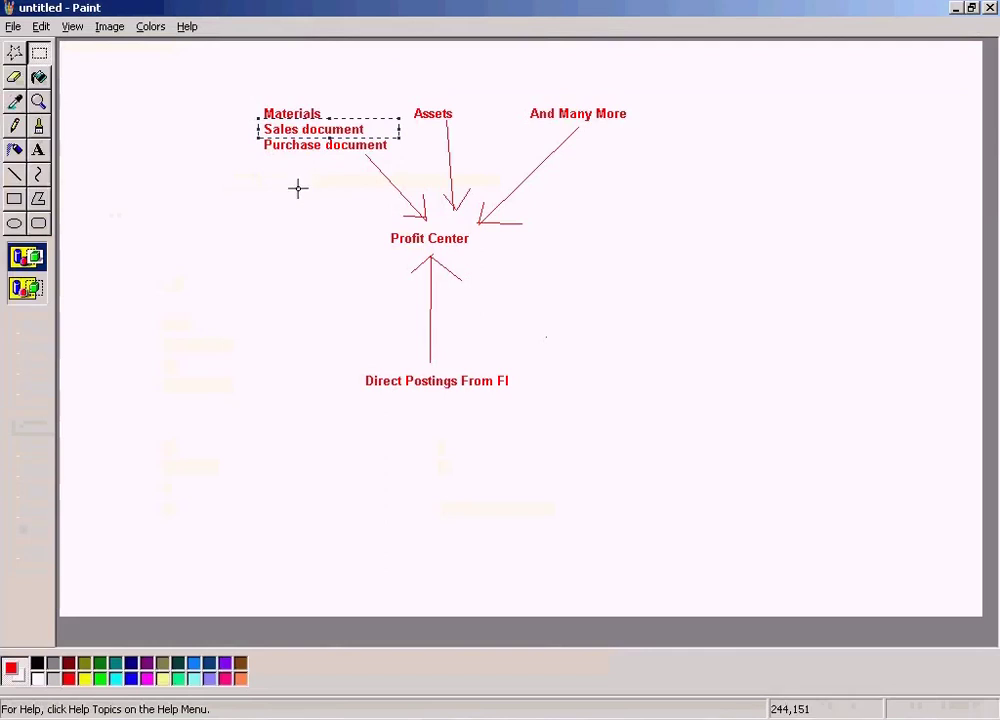
left_click_drag(249, 136, 402, 157)
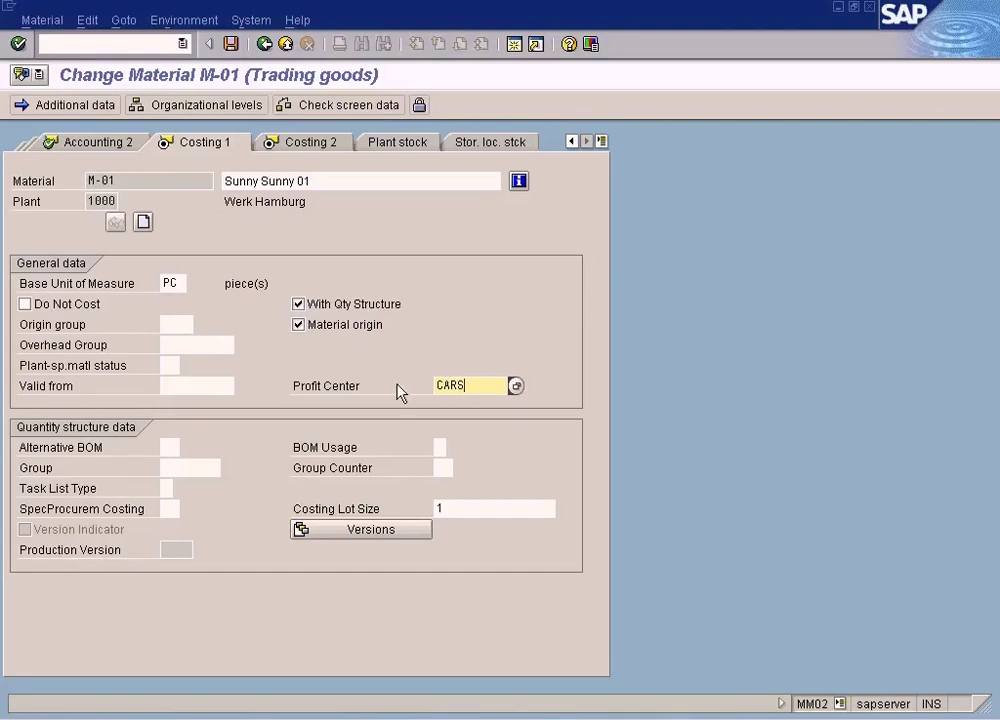
key("alt+Tab")
left_click(301, 259)
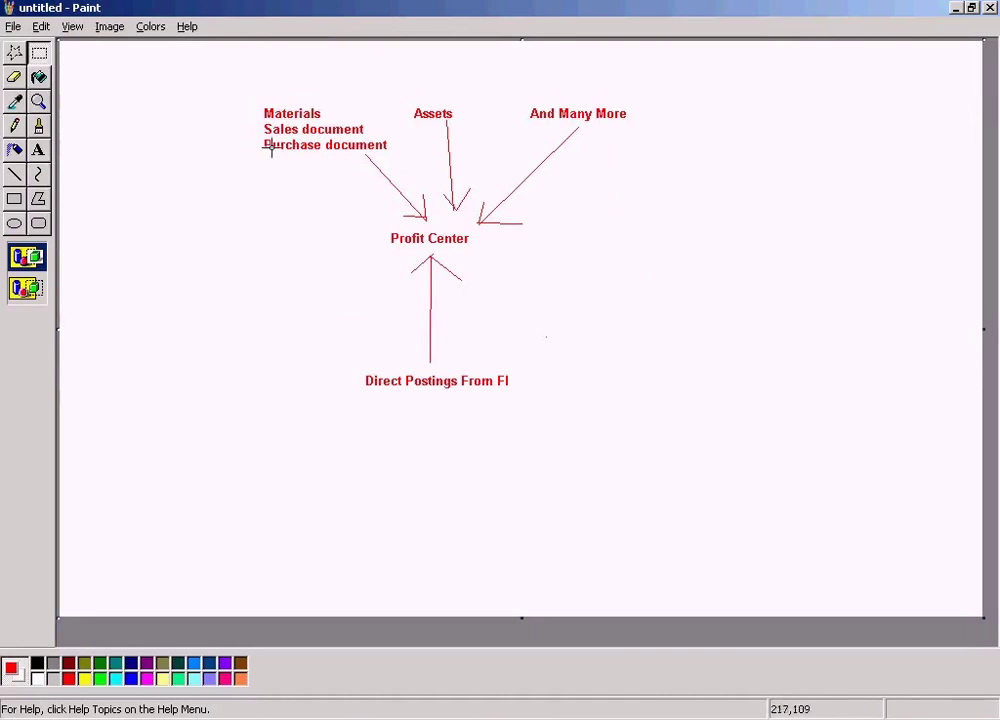
left_click_drag(255, 120, 377, 141)
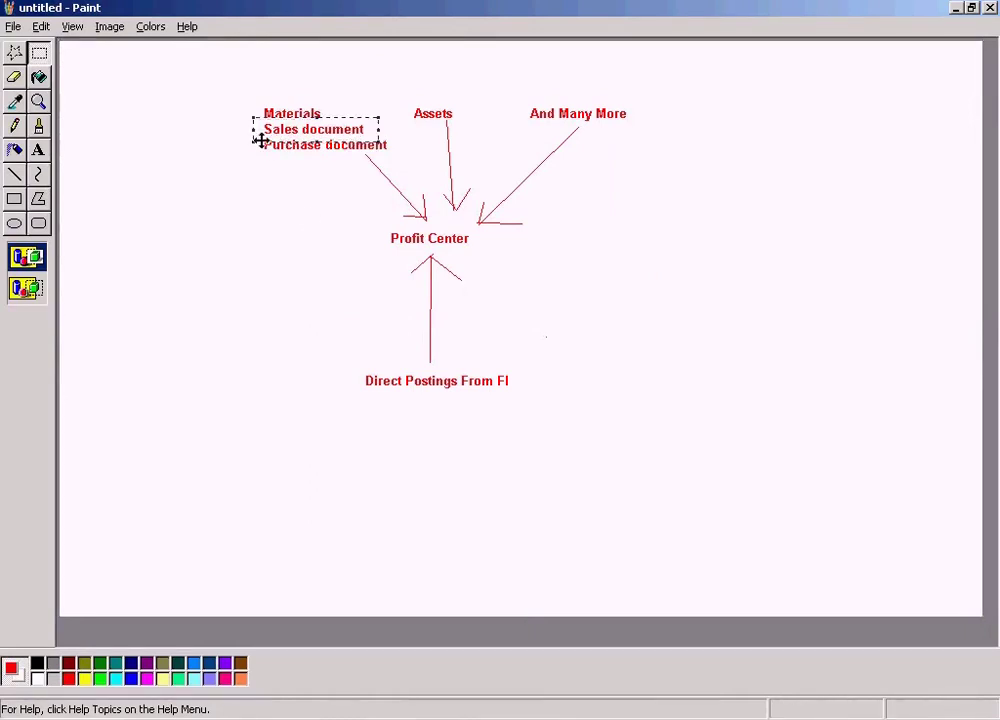
left_click_drag(246, 144, 411, 162)
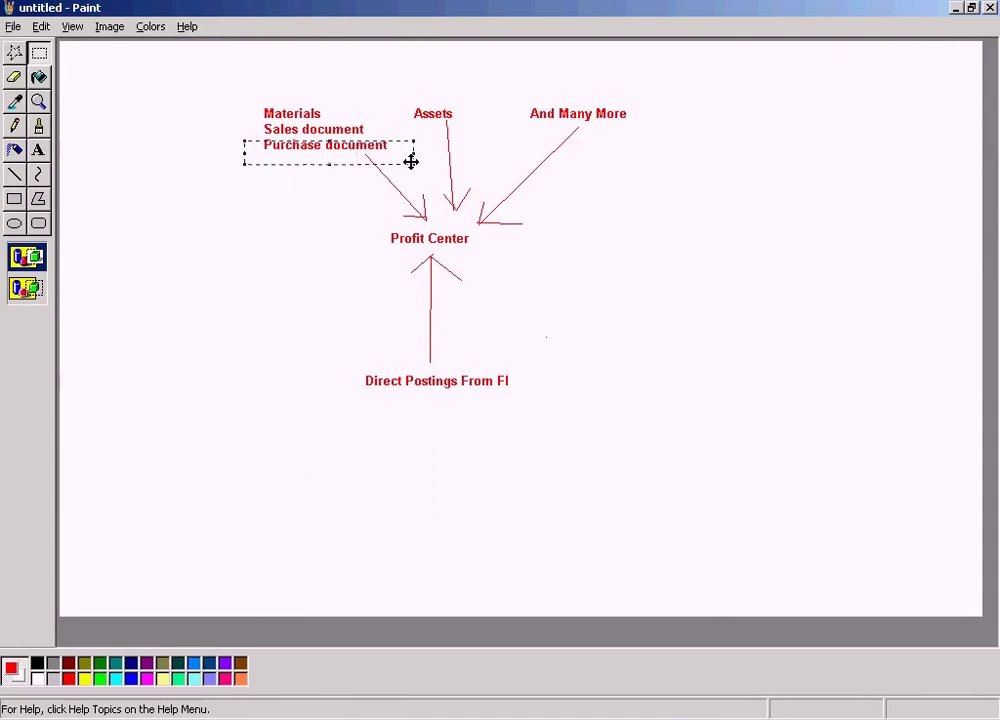
Review material M-01's profit center in SAP and mark the Sales document and Purchase document labels again in Paint.
left_click(376, 713)
left_click(350, 669)
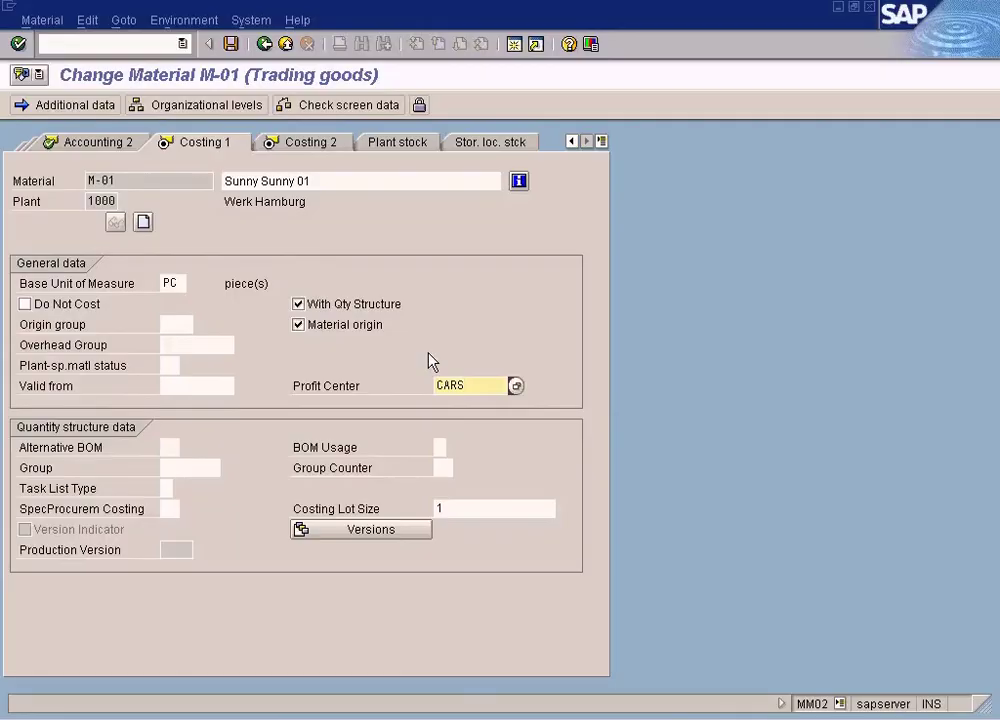
key("alt+Tab")
left_click(345, 255)
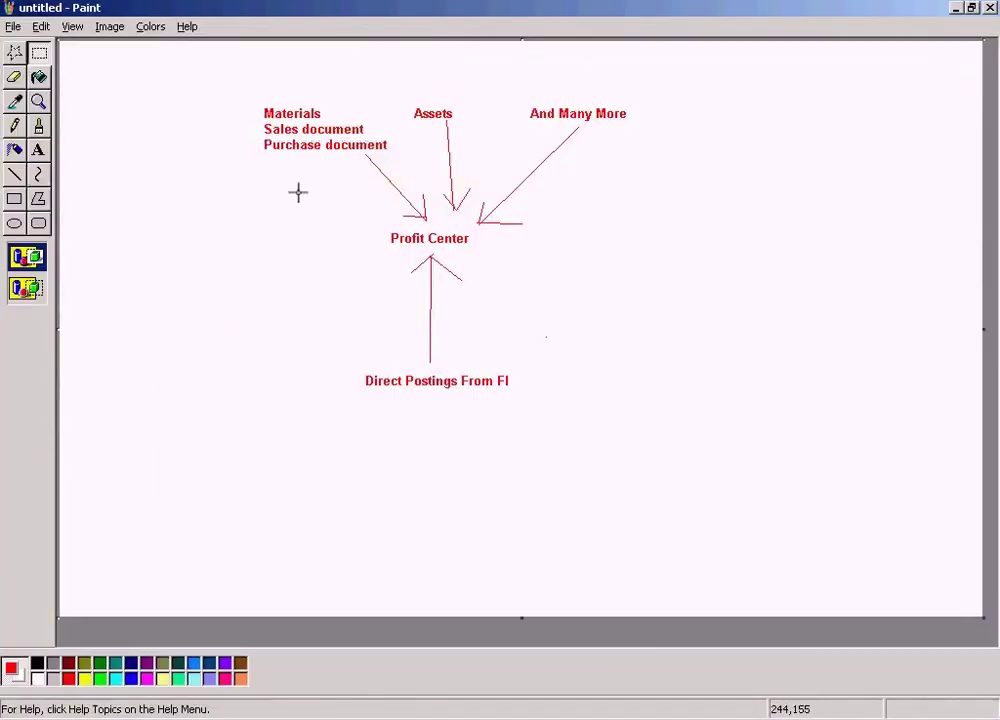
left_click_drag(261, 120, 379, 137)
left_click(253, 139)
left_click_drag(255, 133, 415, 165)
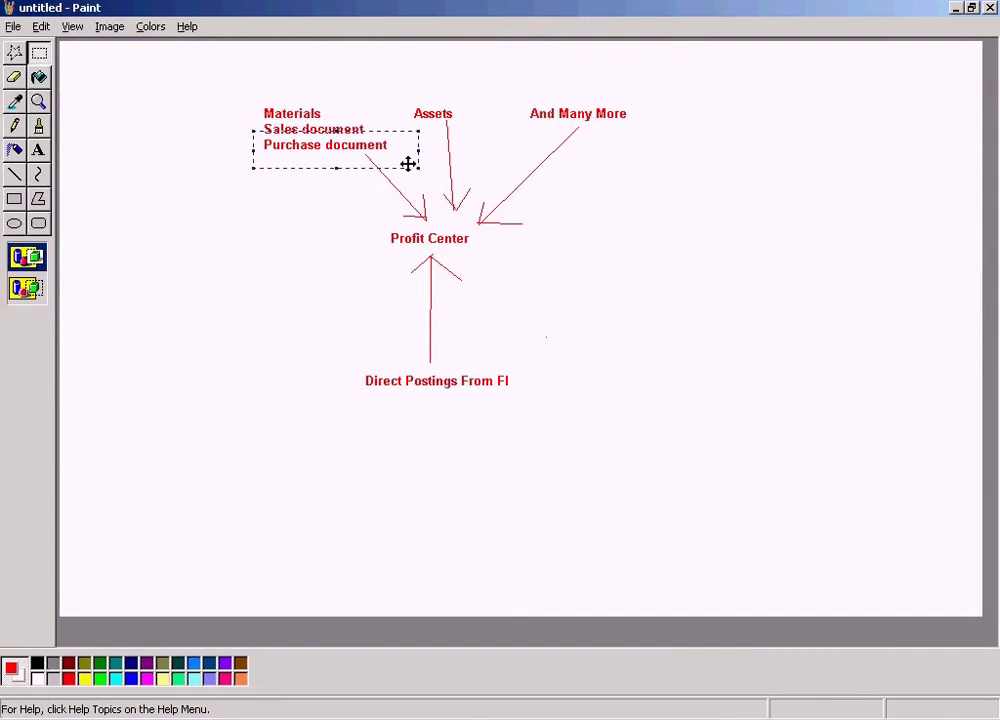
Mark the Assets label in the Paint diagram and switch back to material M-01 in SAP.
left_click(694, 247)
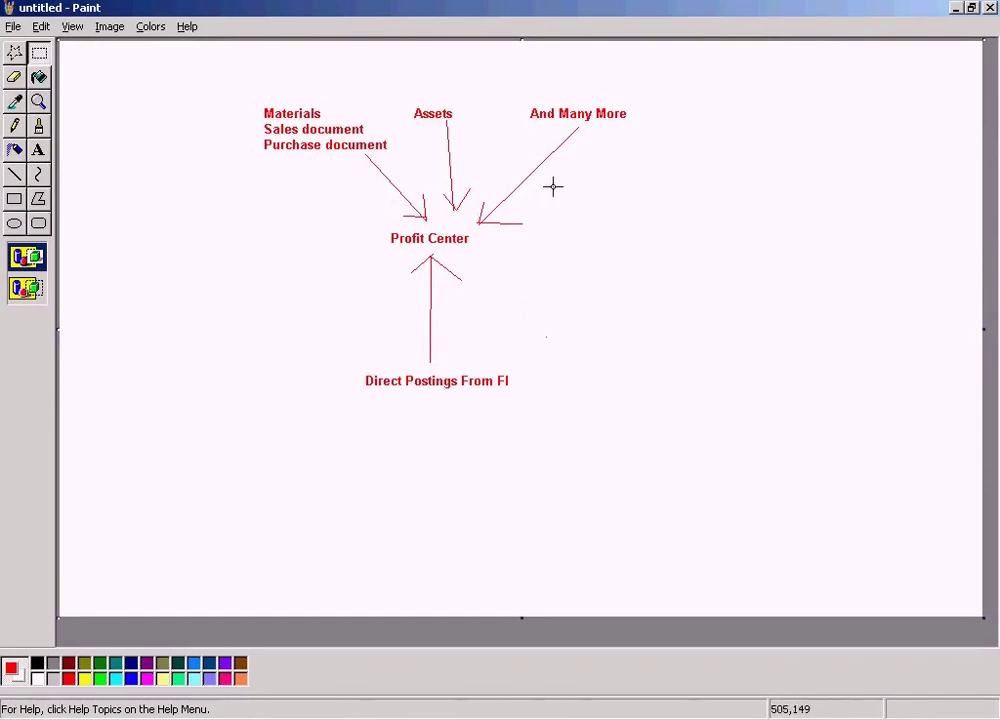
left_click_drag(403, 96, 485, 128)
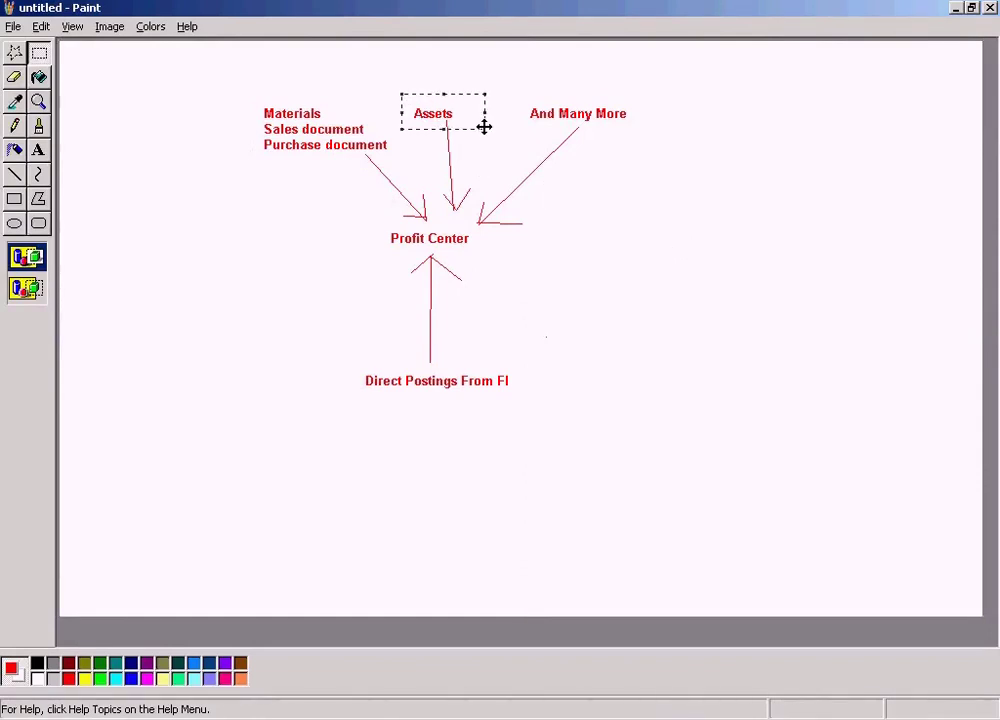
key("alt+Tab")
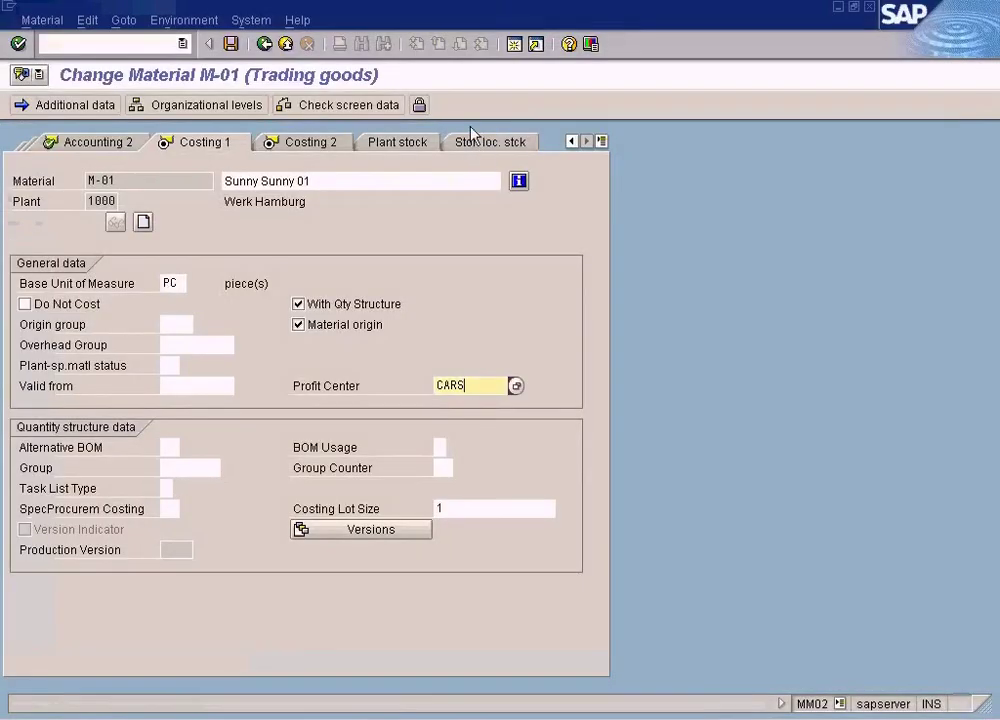
Bring up the Profit Center: Actual Line Items report in SAP and switch to the SAP Training2.doc topic list in Word.
left_click(302, 703)
left_click(275, 694)
left_click(310, 708)
left_click(326, 668)
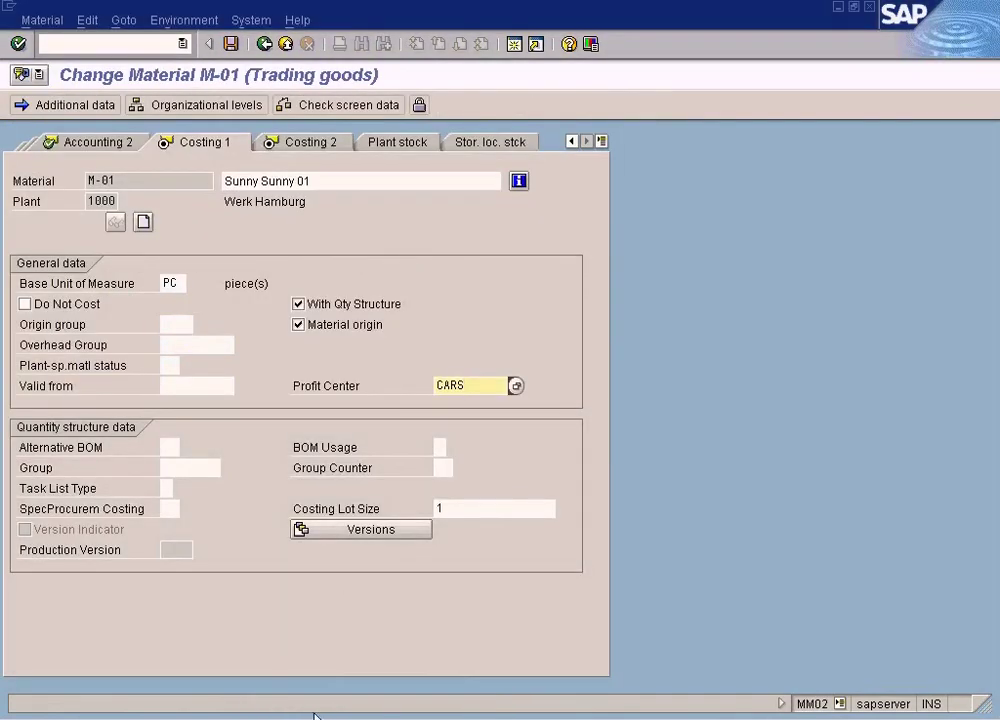
left_click(315, 715)
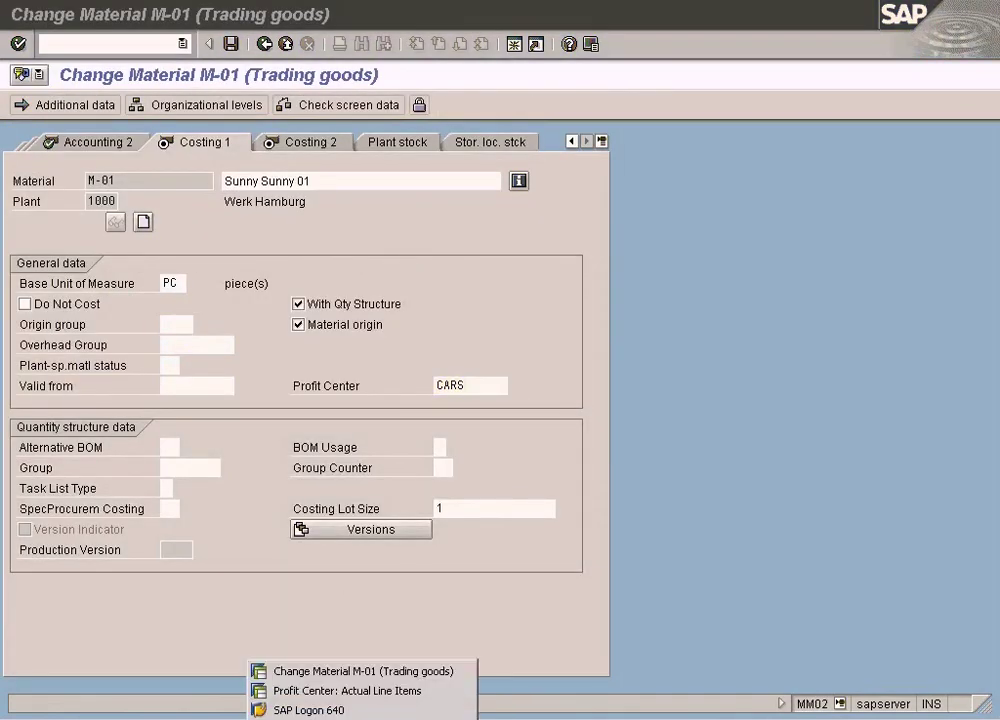
left_click(333, 690)
left_click(315, 713)
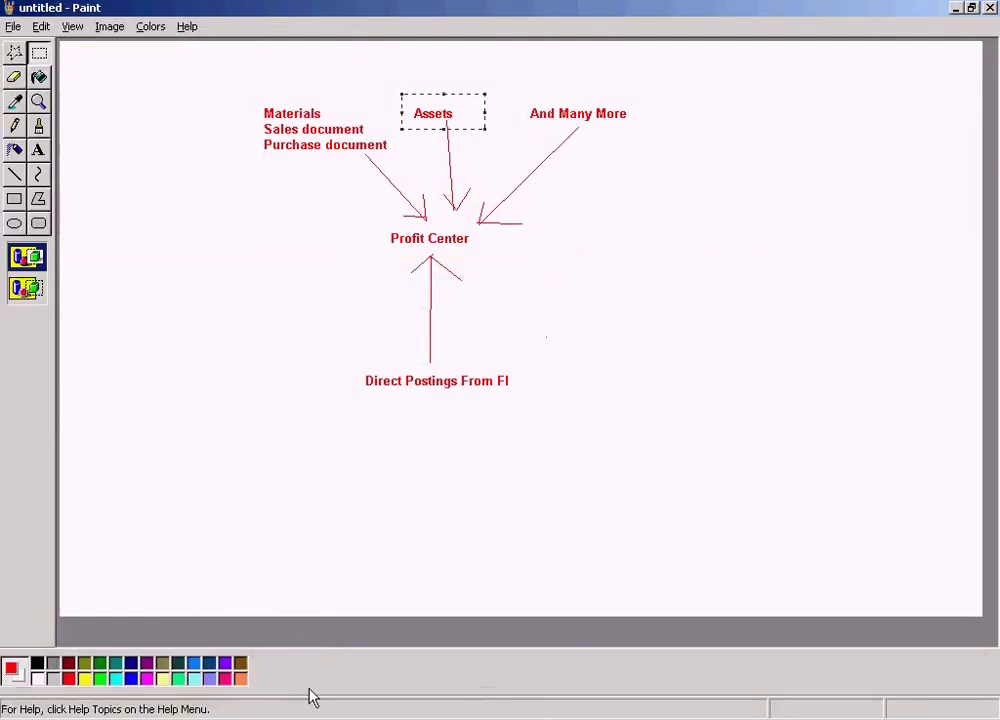
left_click(312, 710)
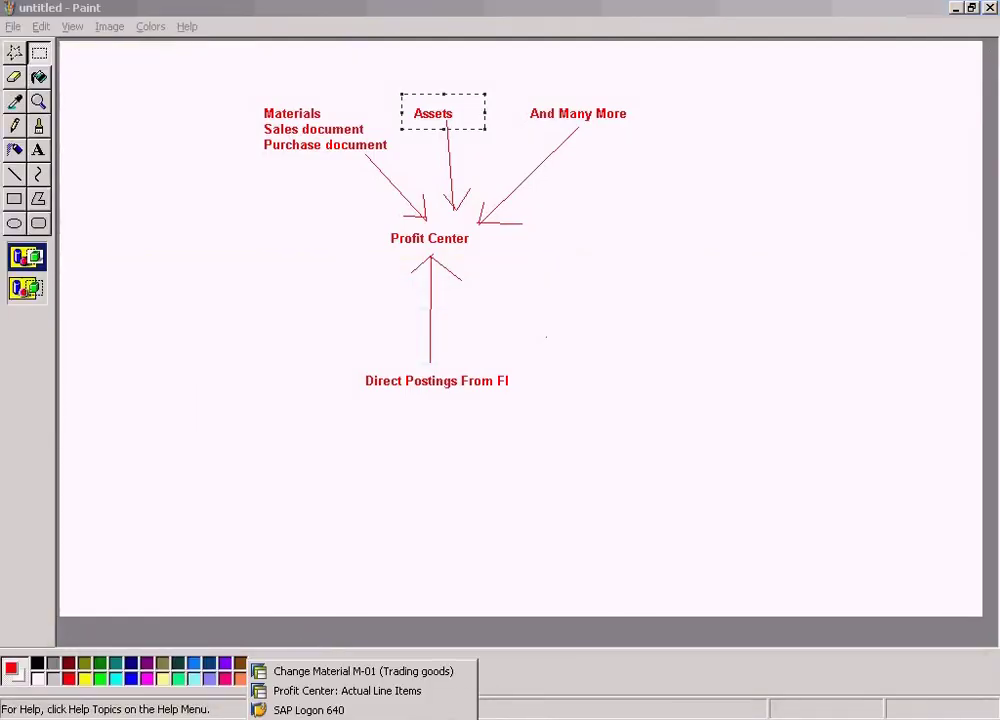
left_click(320, 691)
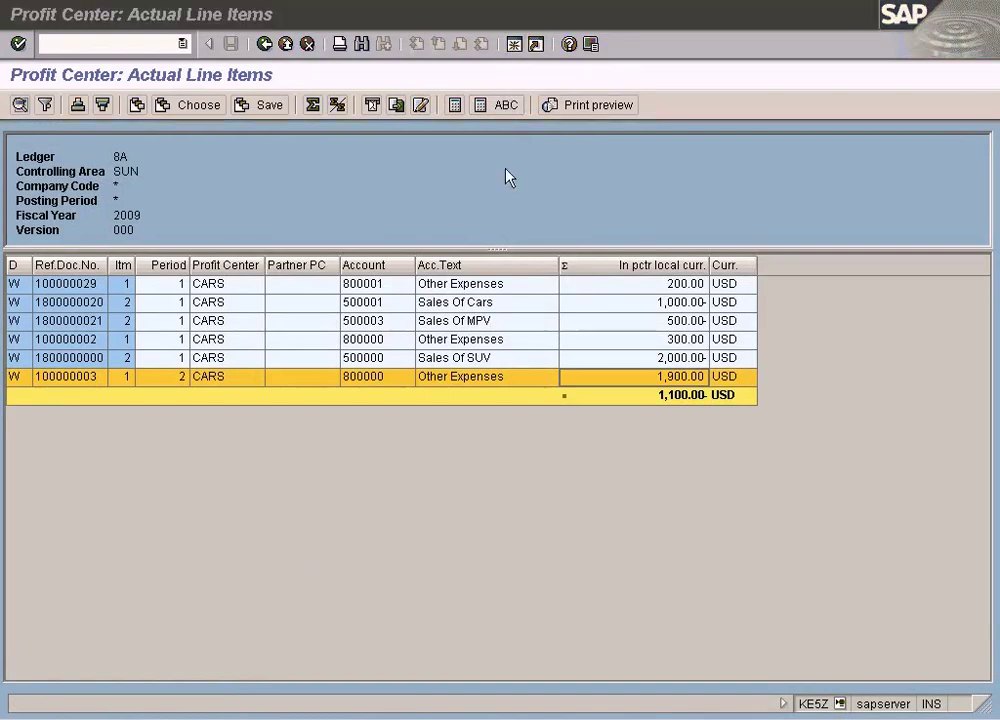
key("alt+Tab")
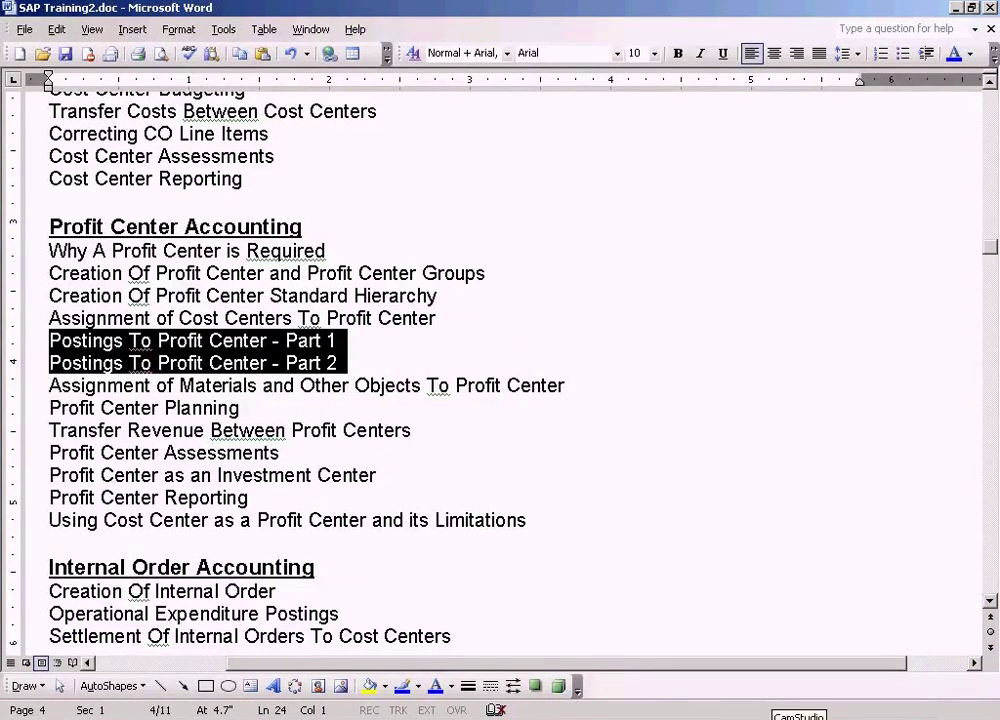
left_click(799, 718)
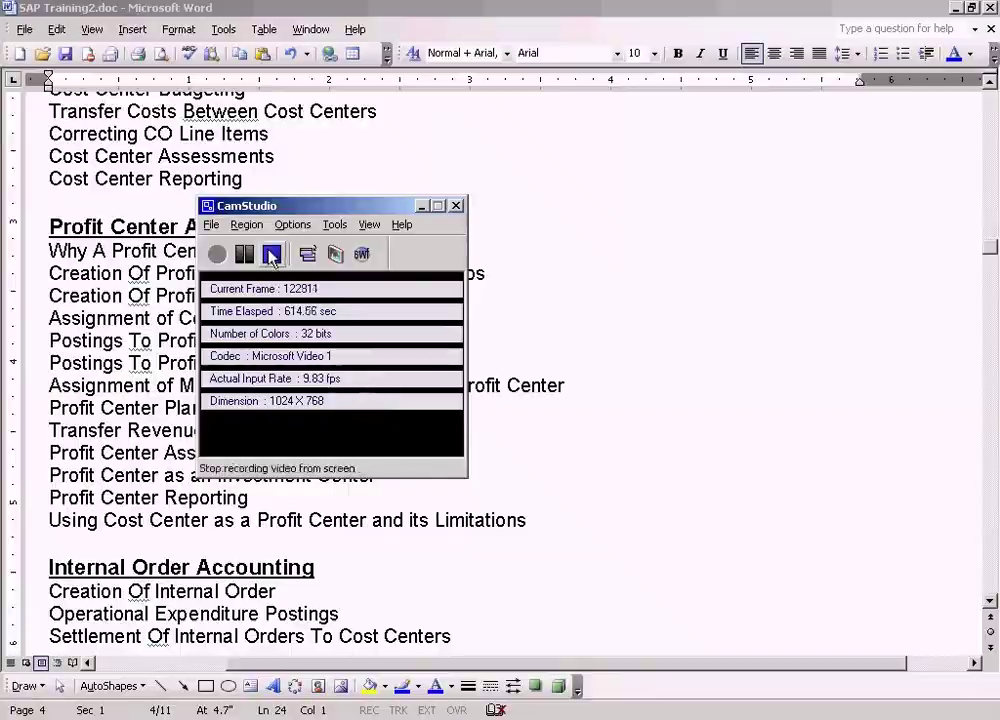
left_click(271, 254)
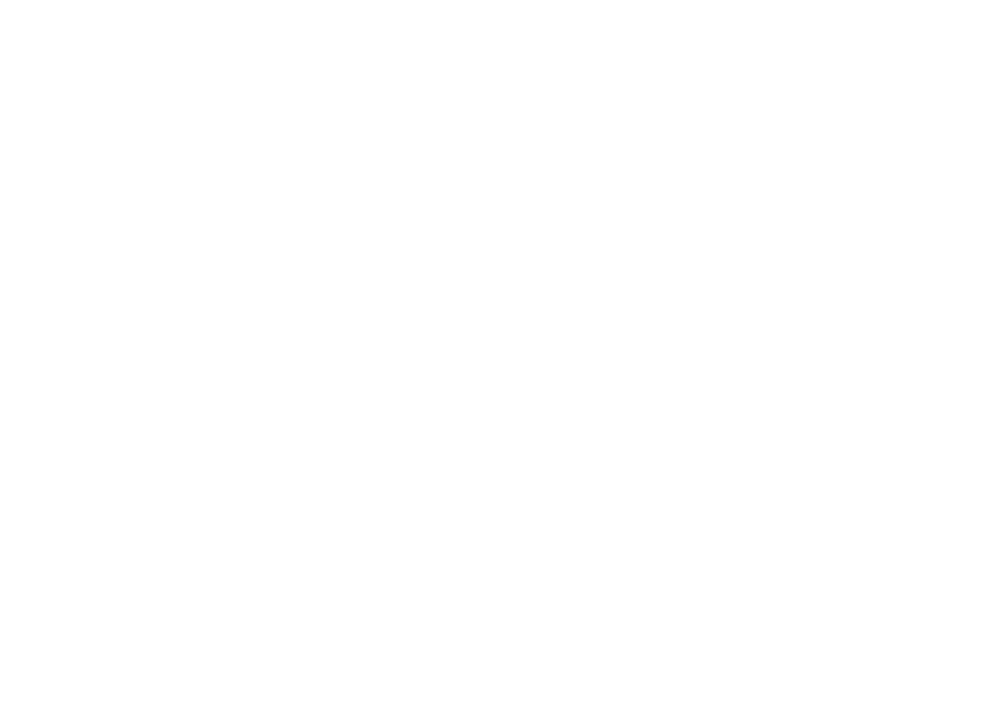